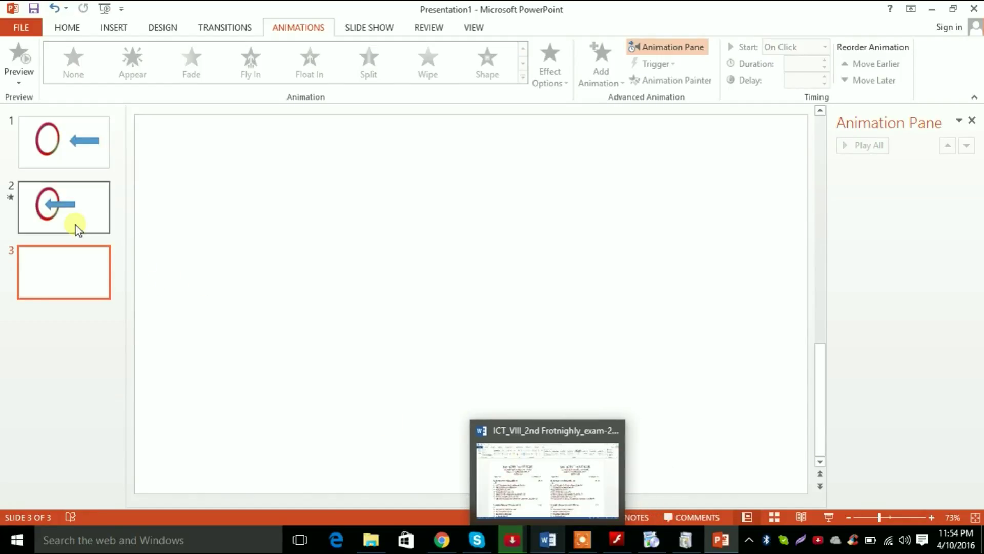
# Preview the finished example on slide 2 as a slide show, then return to blank slide 3.
pyautogui.click(95, 214)
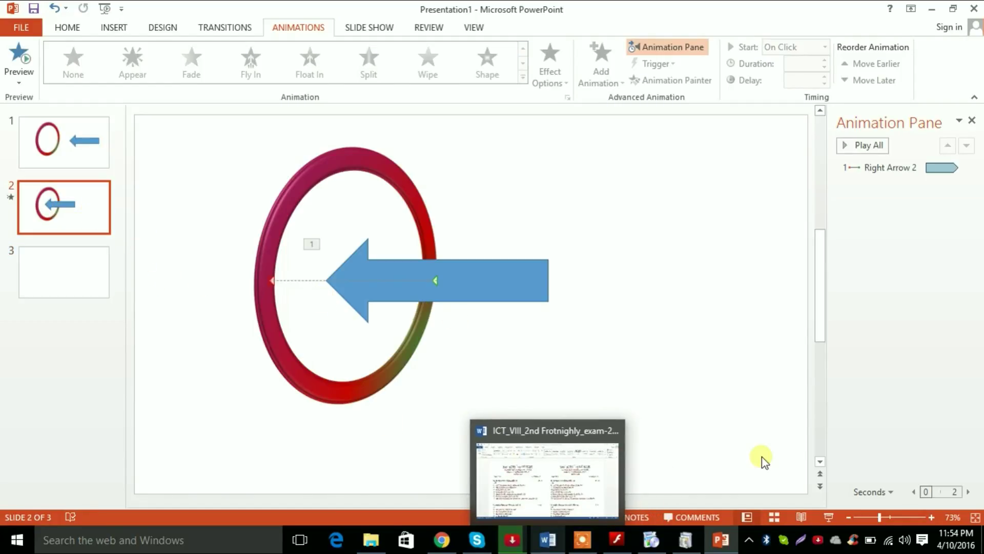
pyautogui.click(827, 517)
pyautogui.click(773, 404)
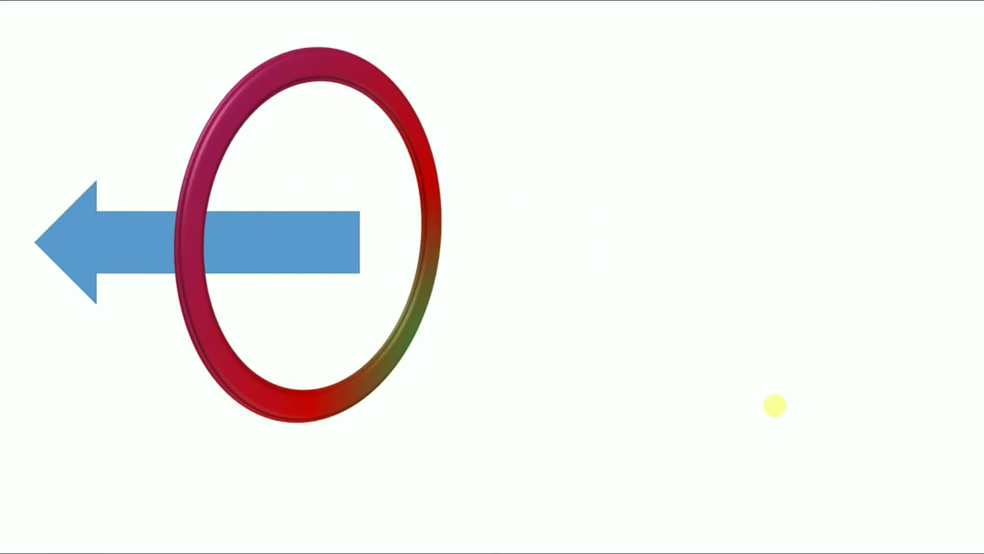
pyautogui.press('Escape')
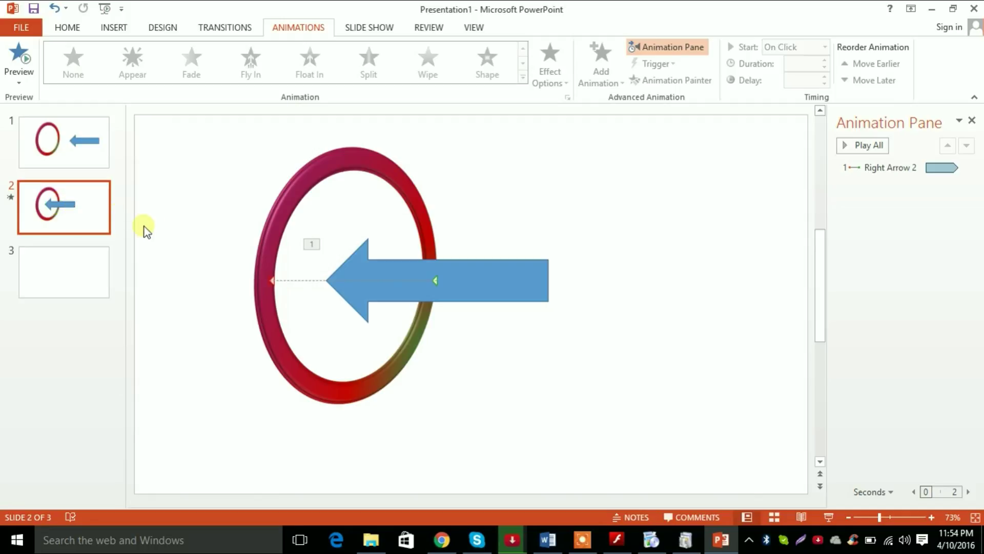
pyautogui.click(84, 270)
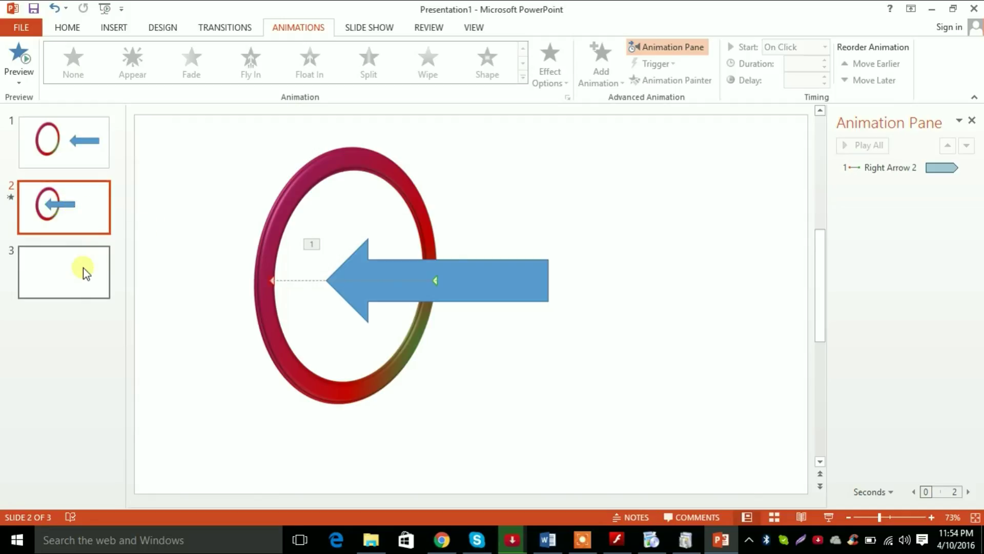
pyautogui.click(82, 217)
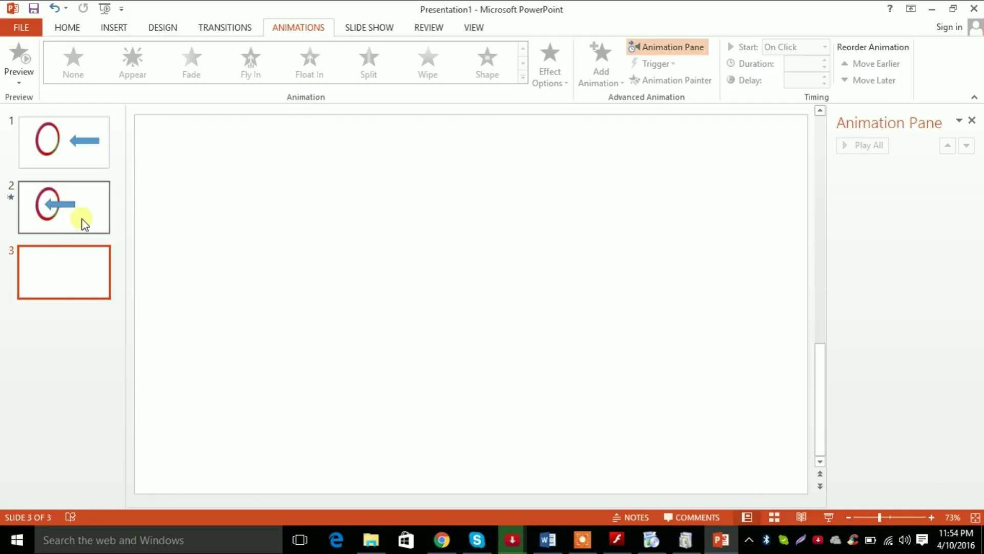
pyautogui.click(78, 266)
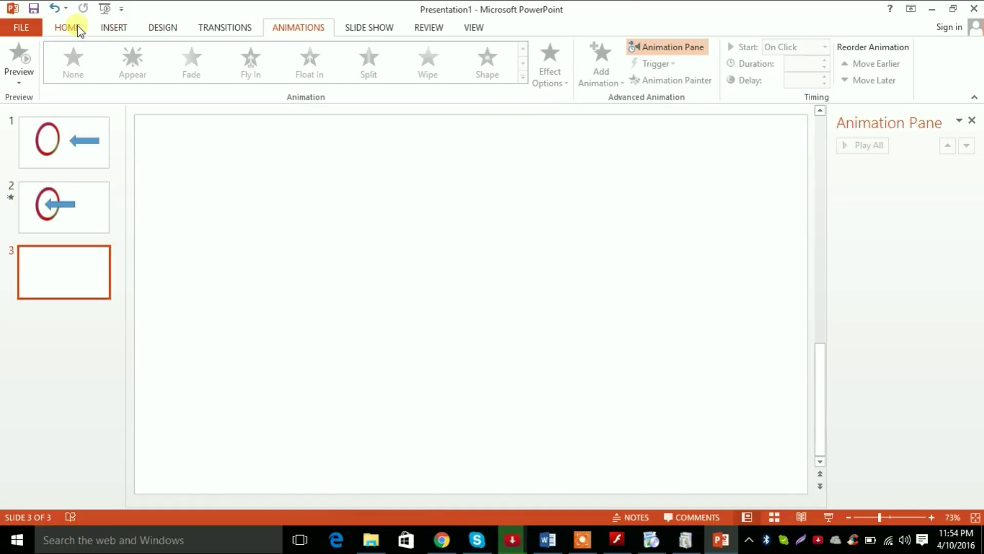
# Draw a donut shape on slide 3 and widen its hole into a thin ring.
pyautogui.click(115, 27)
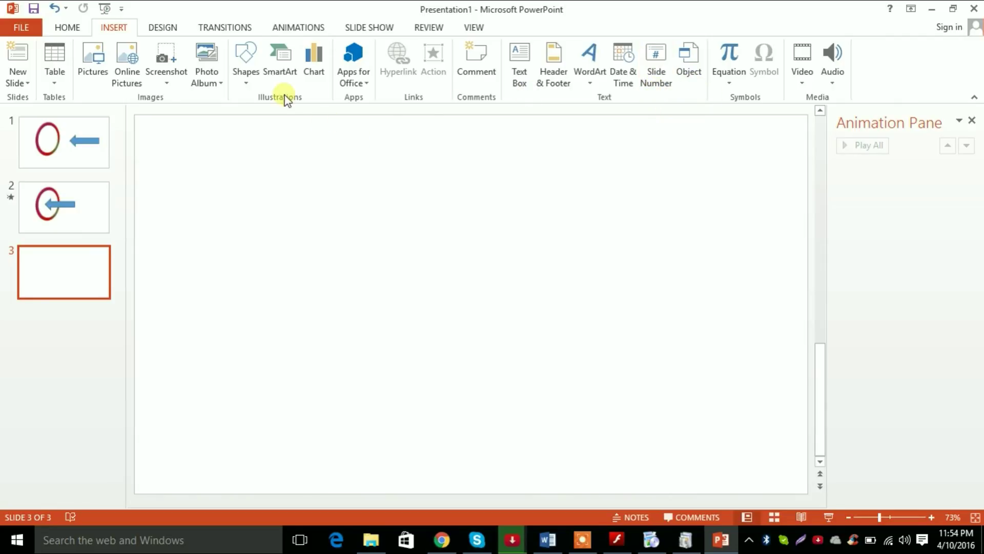
pyautogui.click(248, 82)
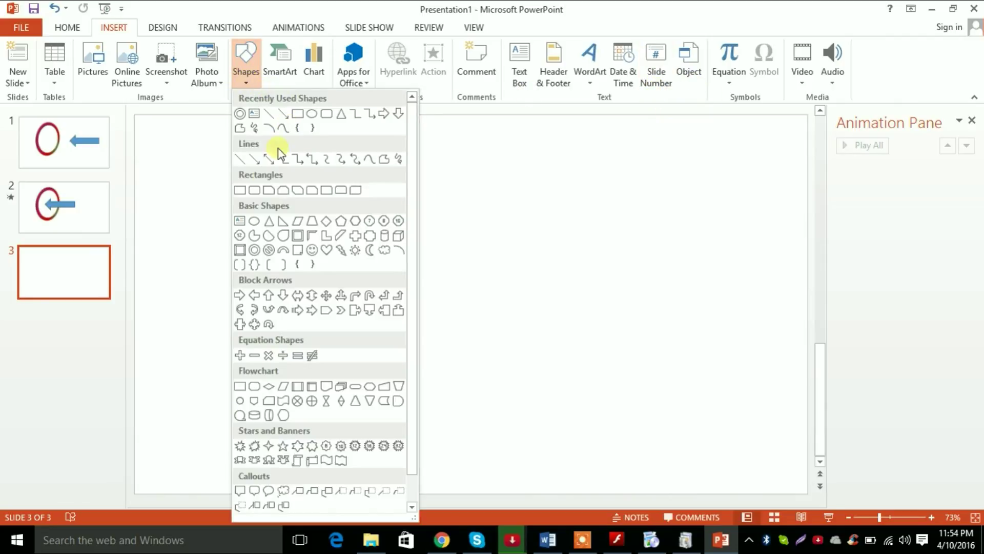
pyautogui.click(262, 245)
pyautogui.moveTo(337, 172)
pyautogui.mouseDown()
pyautogui.moveTo(560, 352)
pyautogui.moveTo(538, 436)
pyautogui.moveTo(592, 431)
pyautogui.mouseUp()
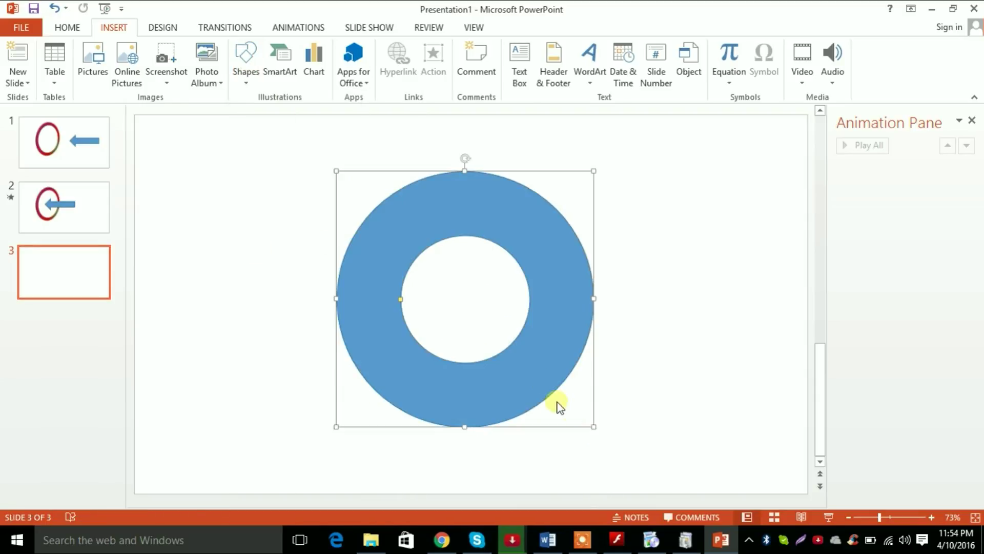
pyautogui.moveTo(530, 382); pyautogui.dragTo(479, 376)
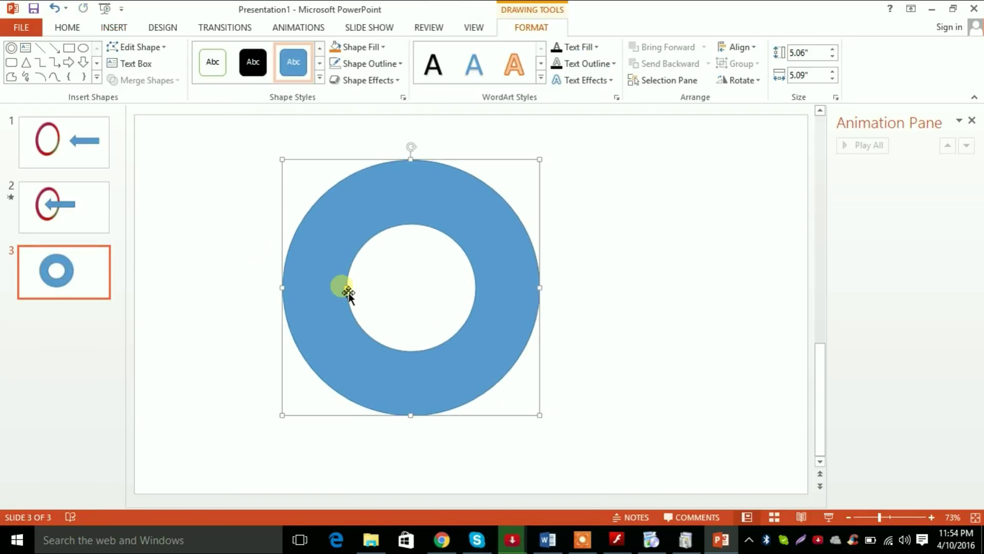
pyautogui.moveTo(347, 291); pyautogui.dragTo(307, 291)
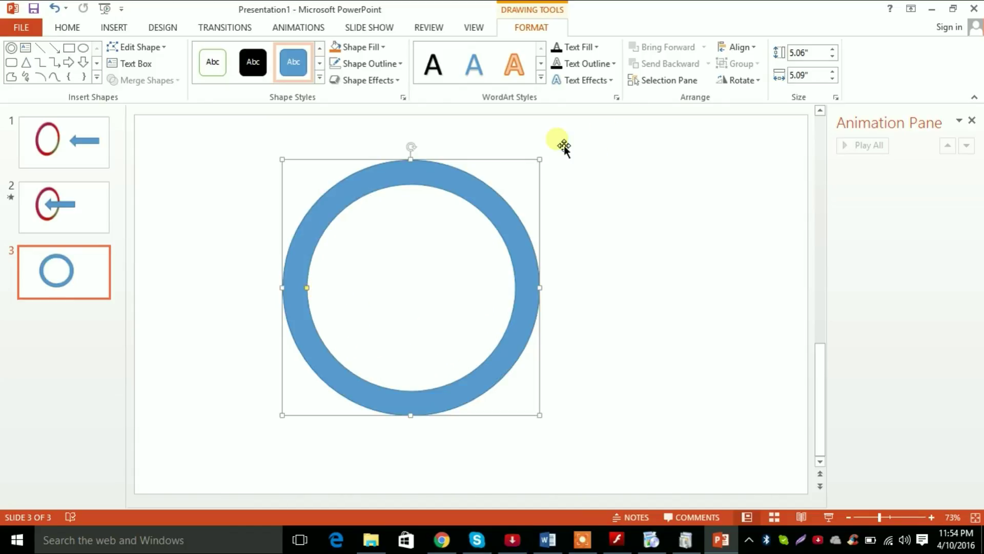
# Remove the ring's outline and nudge the ring slightly left.
pyautogui.click(370, 64)
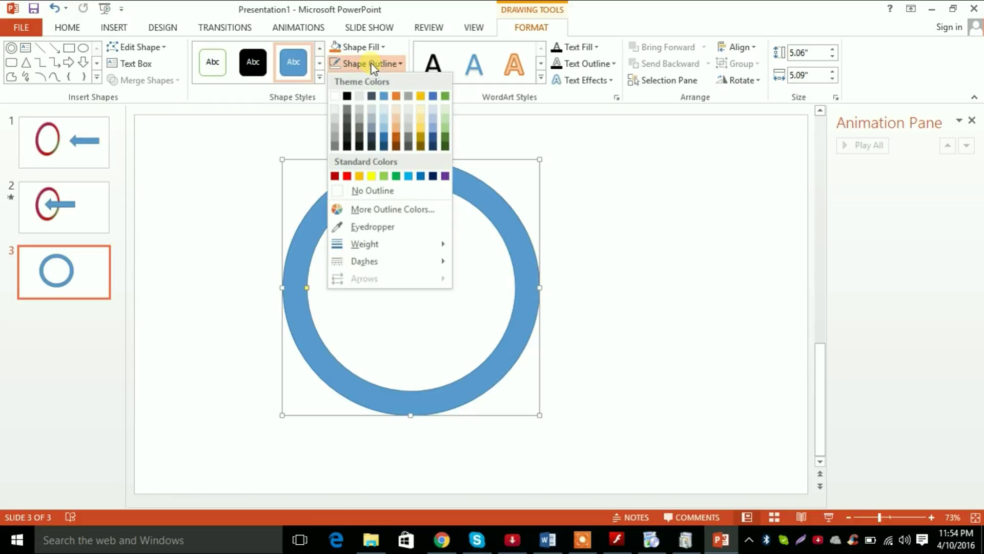
pyautogui.click(354, 190)
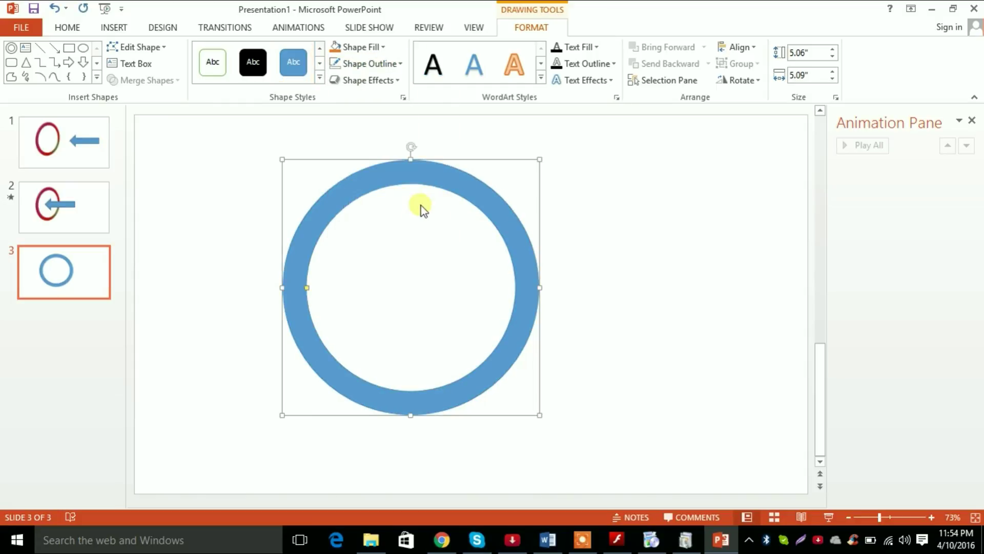
pyautogui.moveTo(453, 193); pyautogui.dragTo(436, 190)
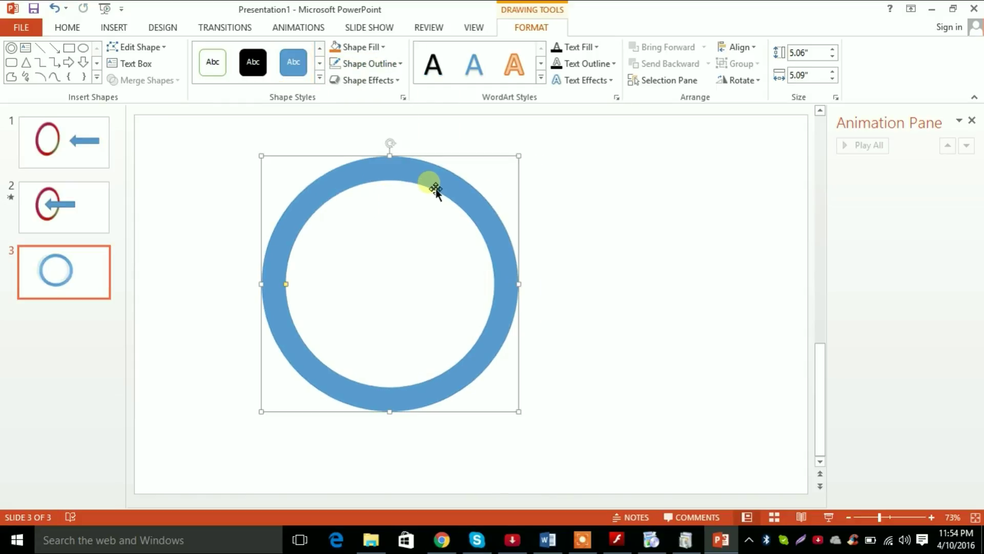
# Apply a Perspective 3-D rotation preset so the blue ring appears as an upright oval.
pyautogui.click(381, 47)
pyautogui.moveTo(367, 244)
pyautogui.press('Escape')
pyautogui.press('Escape')
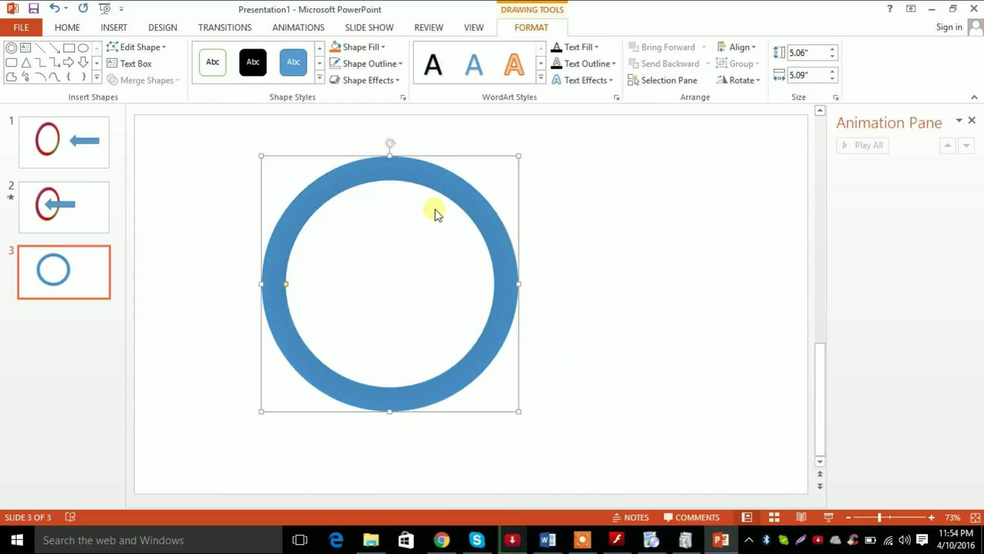
pyautogui.click(396, 81)
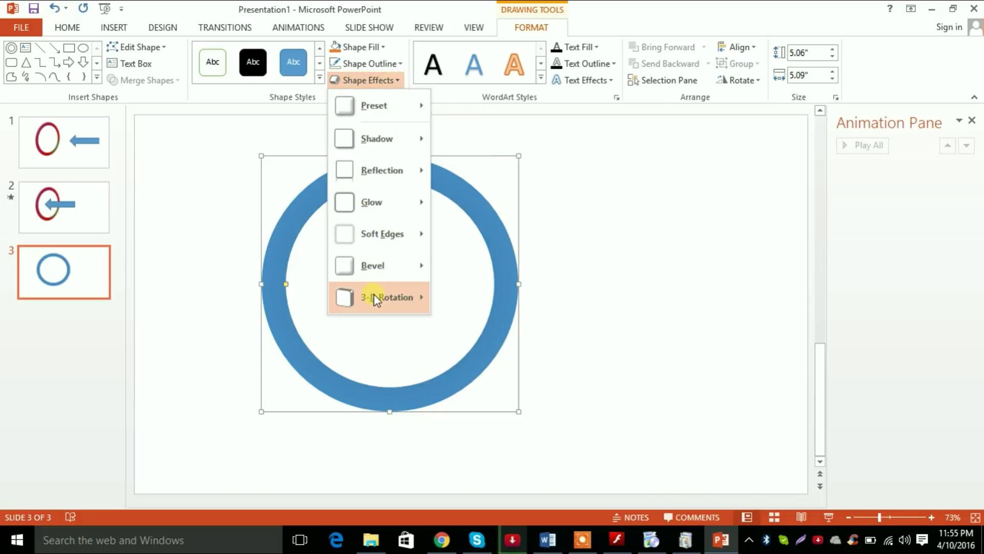
pyautogui.moveTo(387, 297)
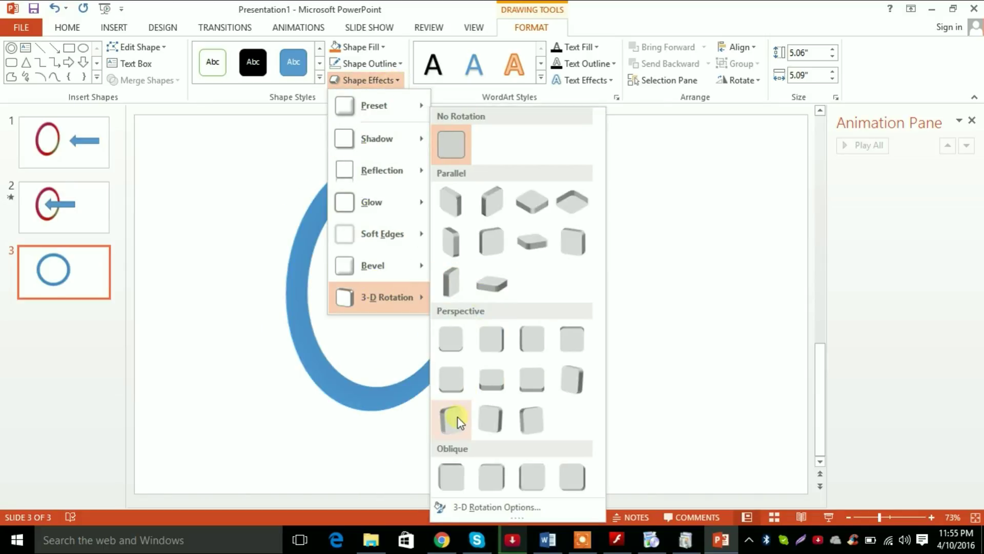
pyautogui.click(457, 417)
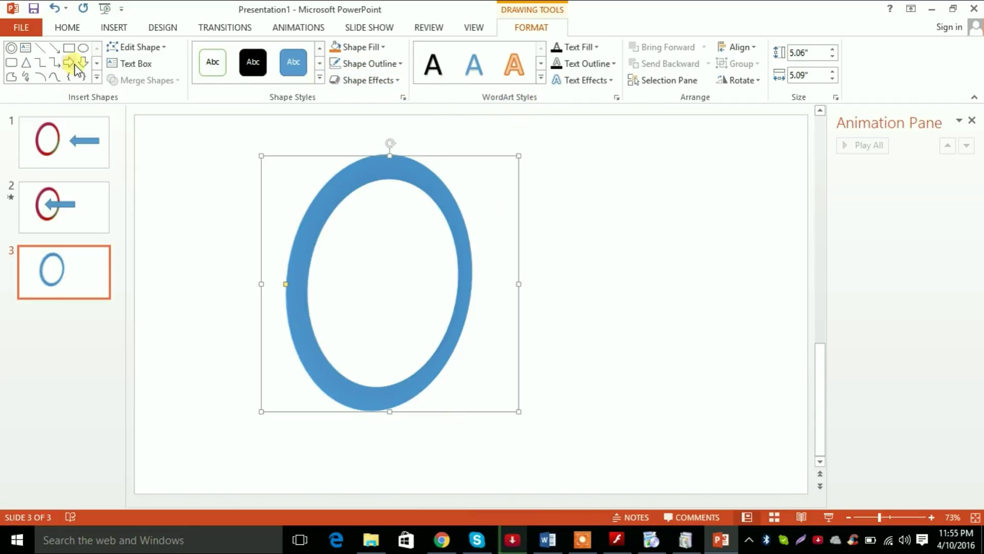
# Draw a Left Arrow shape across the right side of the ring.
pyautogui.click(97, 77)
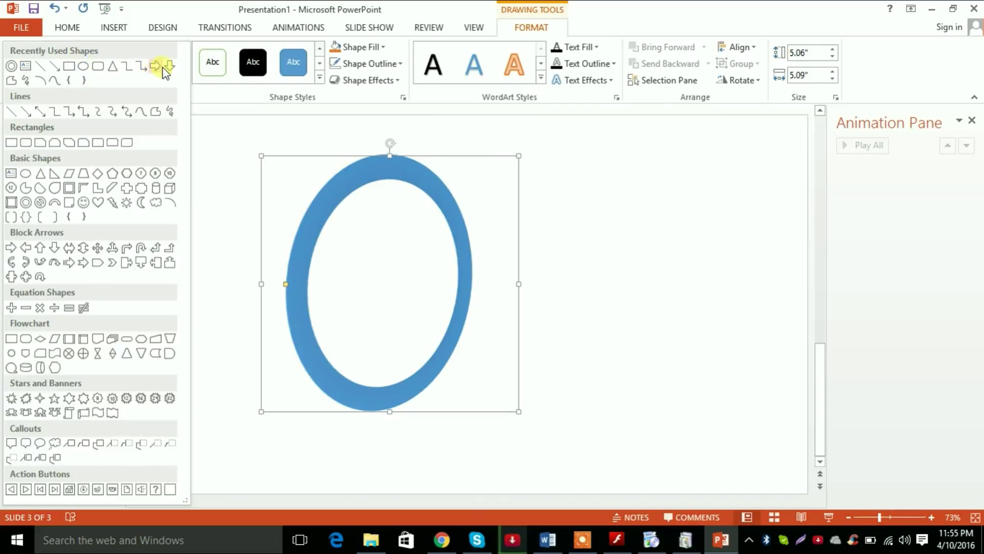
pyautogui.click(25, 247)
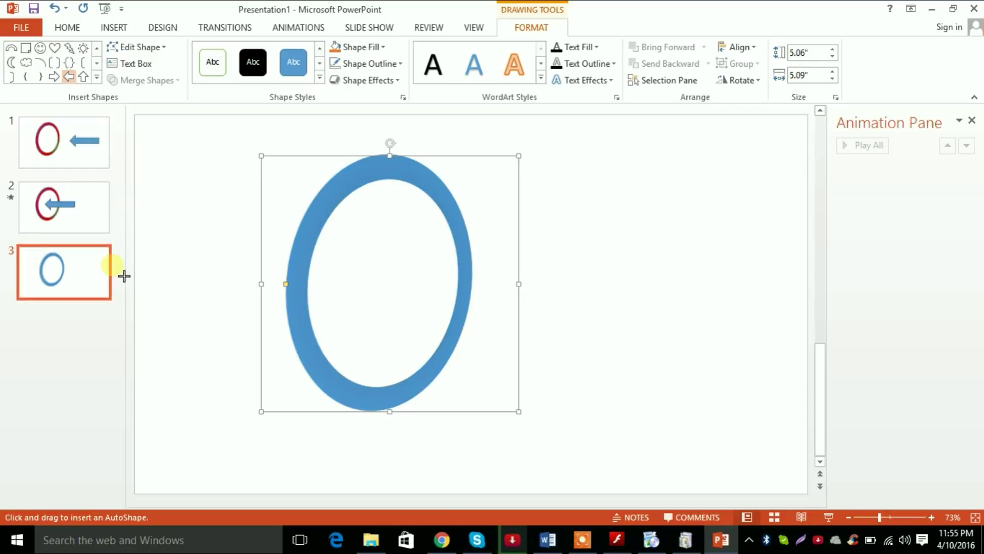
pyautogui.moveTo(401, 246); pyautogui.dragTo(707, 346)
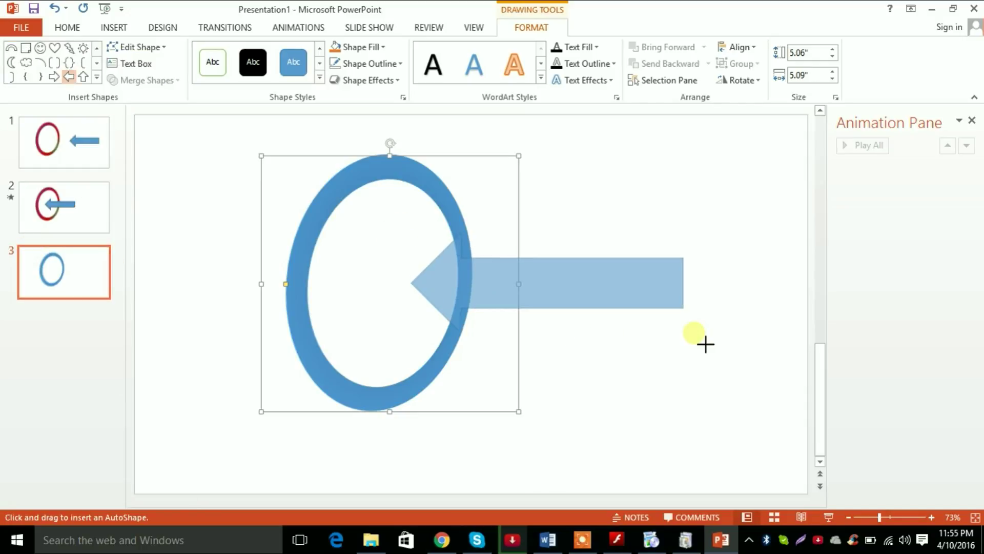
pyautogui.moveTo(658, 325)
pyautogui.mouseDown()
pyautogui.moveTo(628, 301)
pyautogui.moveTo(556, 301)
pyautogui.mouseUp()
# Give the arrow an orange shape style and move it so its tip sits inside the ring.
pyautogui.click(319, 77)
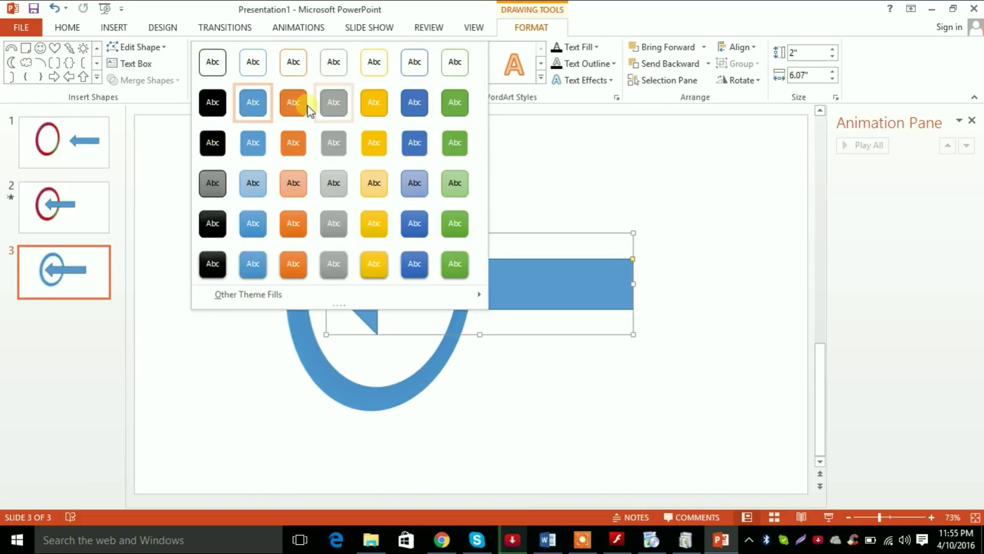
pyautogui.click(292, 147)
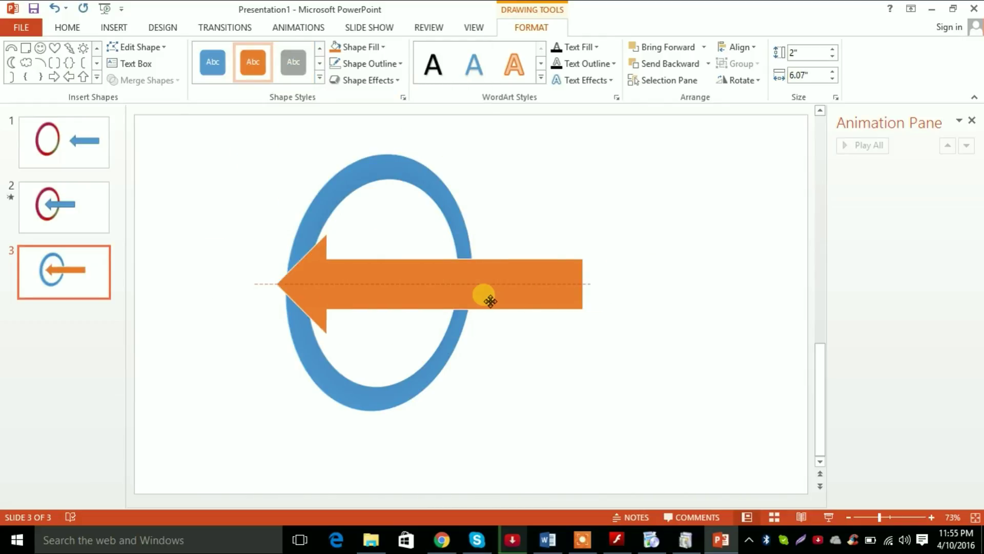
pyautogui.moveTo(496, 294)
pyautogui.mouseDown()
pyautogui.moveTo(477, 305)
pyautogui.moveTo(591, 307)
pyautogui.mouseUp()
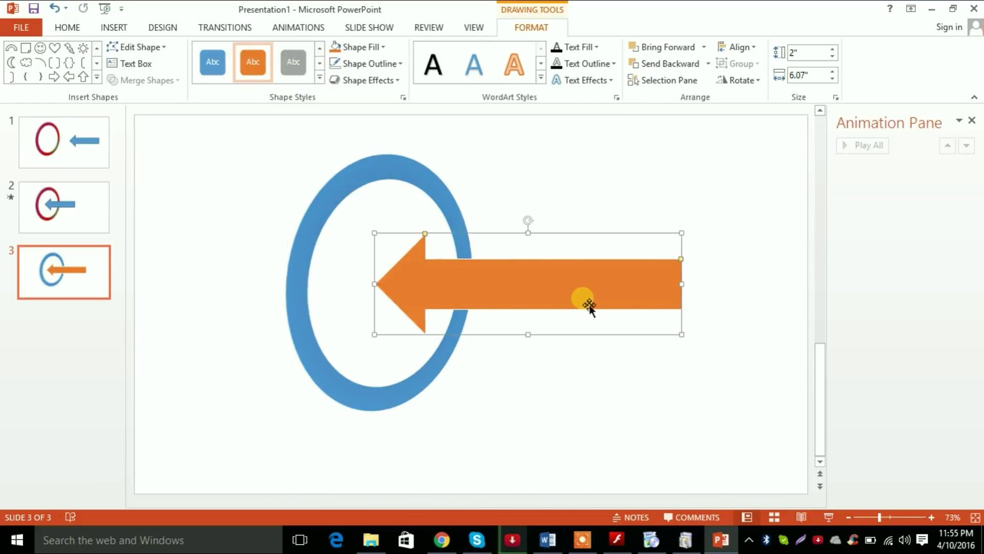
pyautogui.click(340, 198)
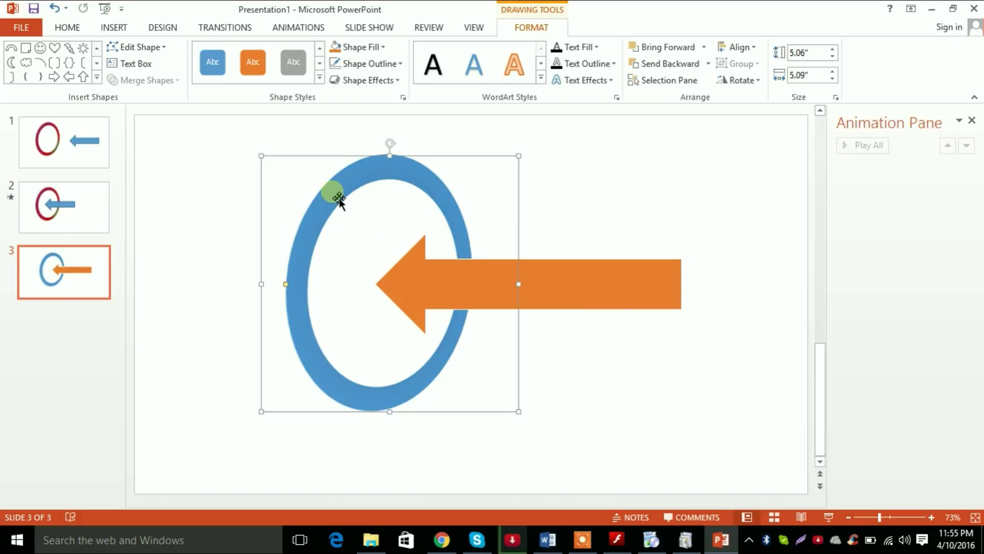
# Copy the blue ring and paste it back as a PNG picture with Paste Special.
pyautogui.rightClick(333, 193)
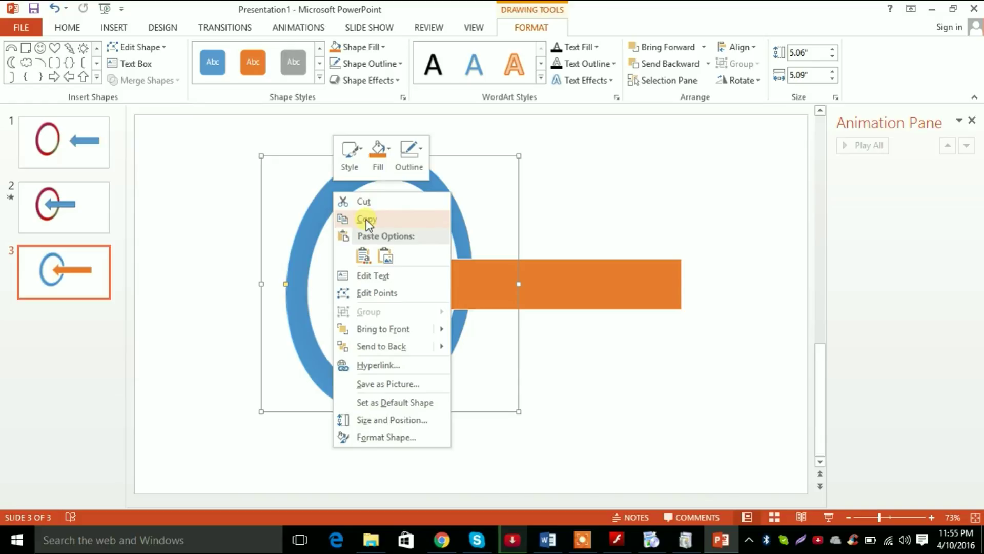
pyautogui.click(366, 220)
pyautogui.rightClick(329, 193)
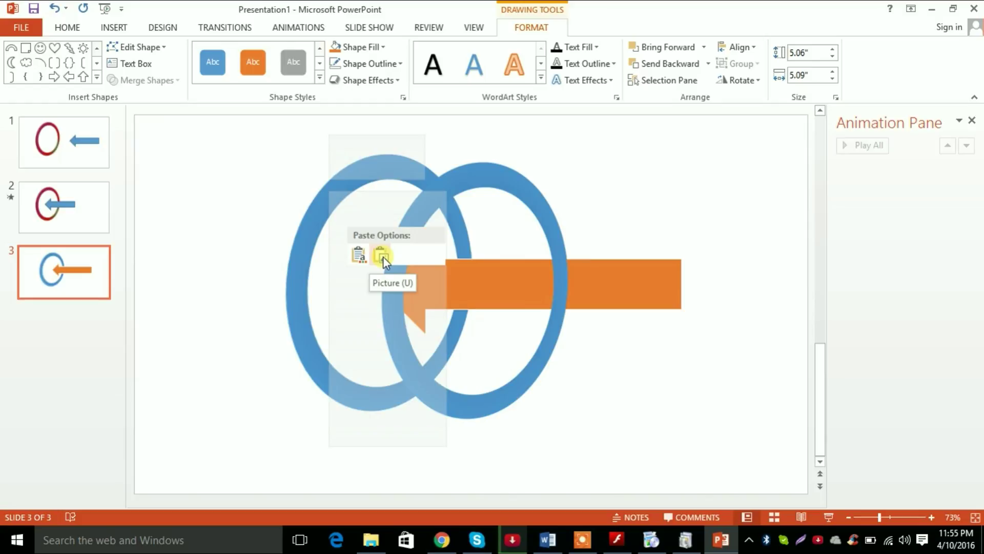
pyautogui.click(76, 27)
pyautogui.click(18, 77)
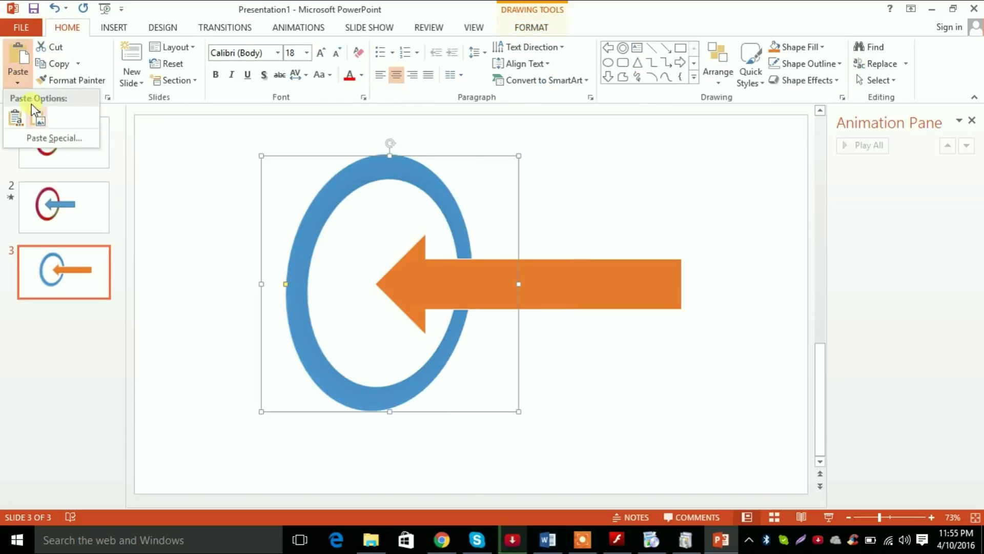
pyautogui.click(51, 140)
pyautogui.click(380, 227)
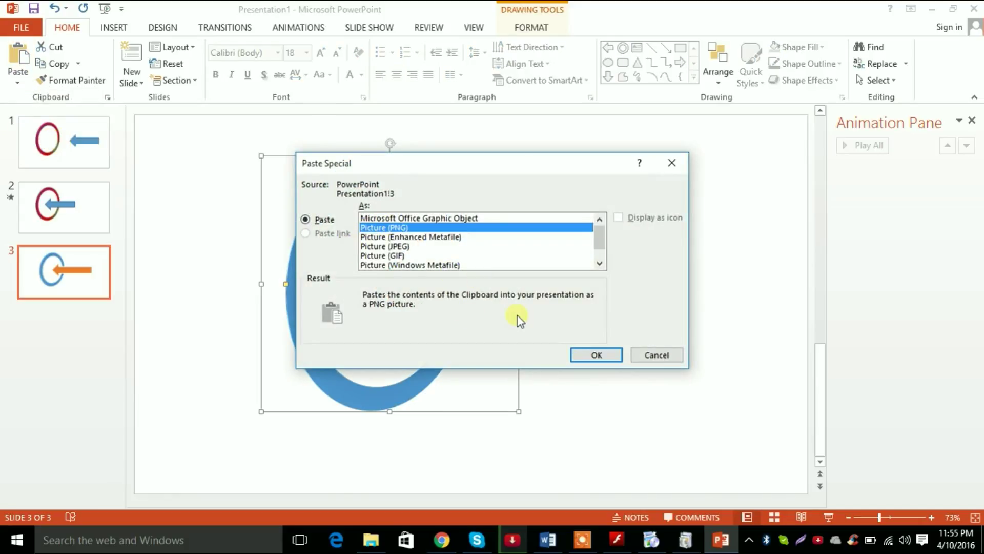
pyautogui.click(589, 354)
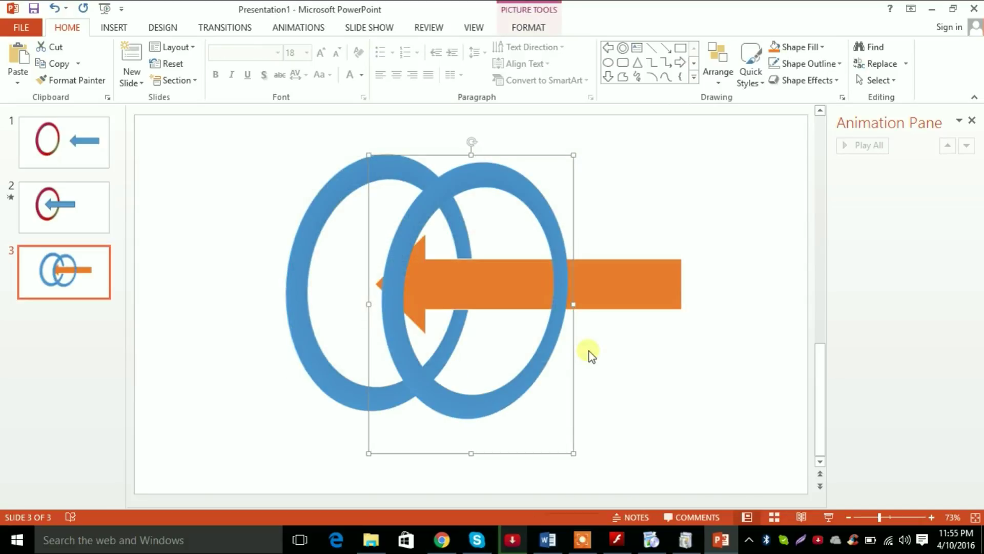
# Drag the original blue ring aside and delete it.
pyautogui.click(314, 234)
pyautogui.moveTo(316, 234); pyautogui.dragTo(281, 234)
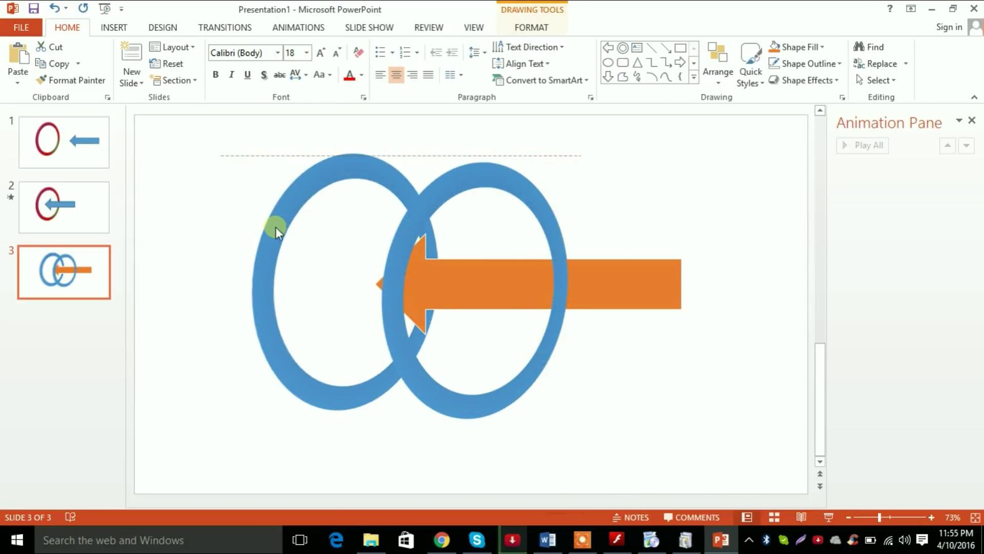
pyautogui.press('Delete')
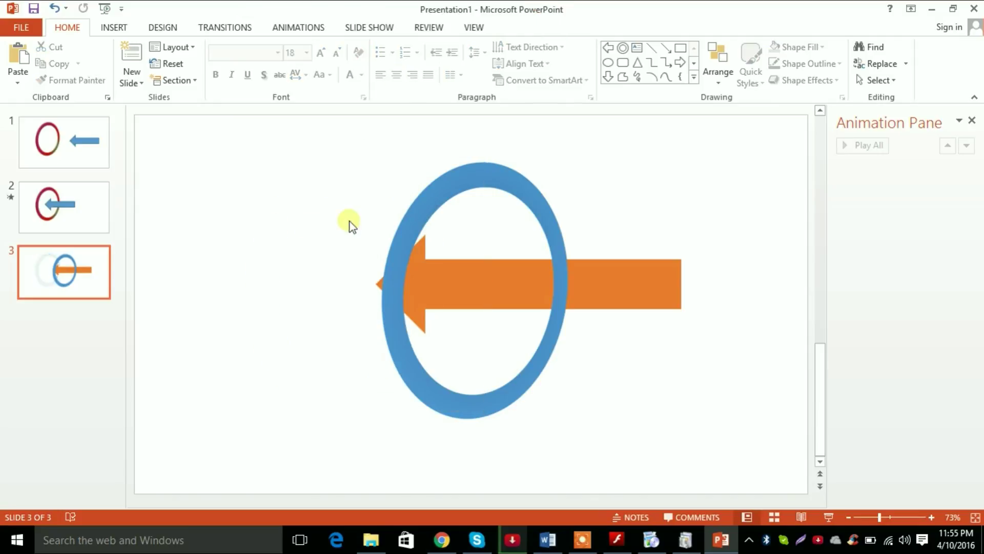
# Move the ring picture left onto the arrow's point and duplicate slide 3.
pyautogui.moveTo(407, 222)
pyautogui.mouseDown()
pyautogui.moveTo(303, 237)
pyautogui.moveTo(303, 217)
pyautogui.mouseUp()
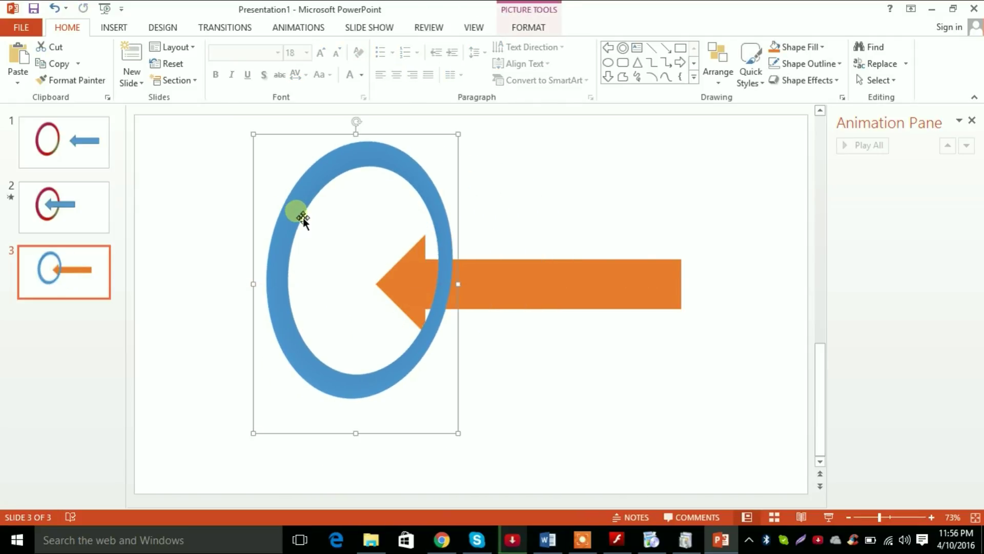
pyautogui.doubleClick(303, 217)
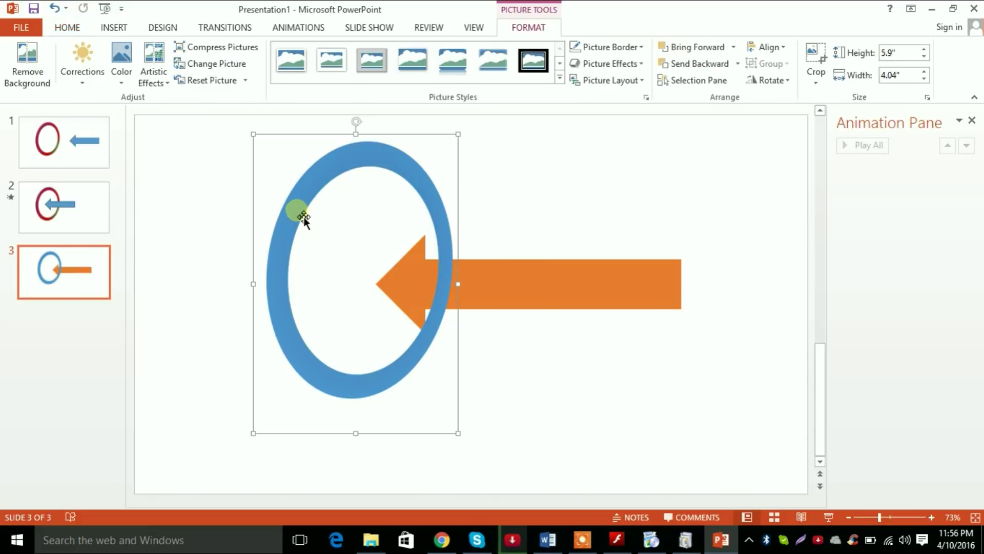
pyautogui.rightClick(93, 255)
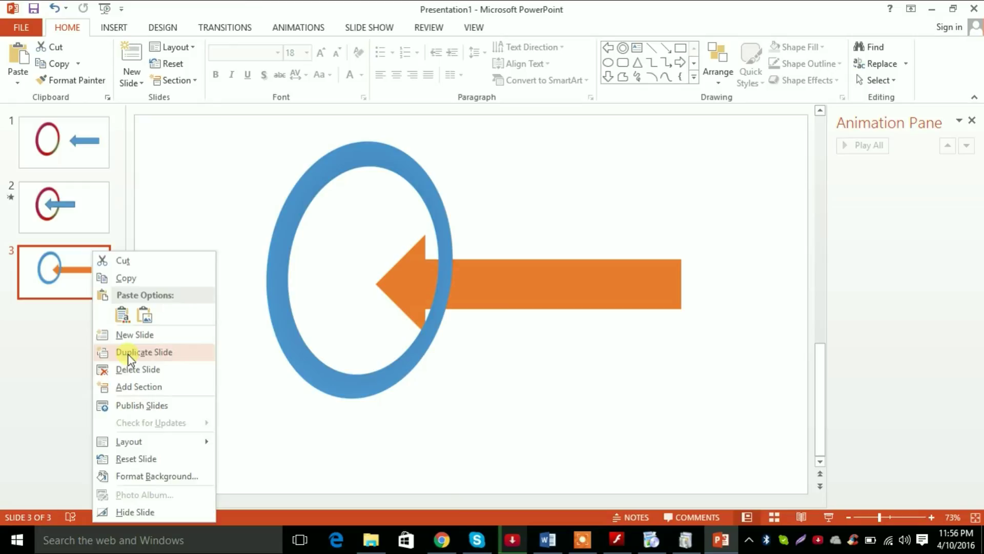
pyautogui.click(128, 357)
# Switch to the new slide 4 for editing.
pyautogui.rightClick(93, 325)
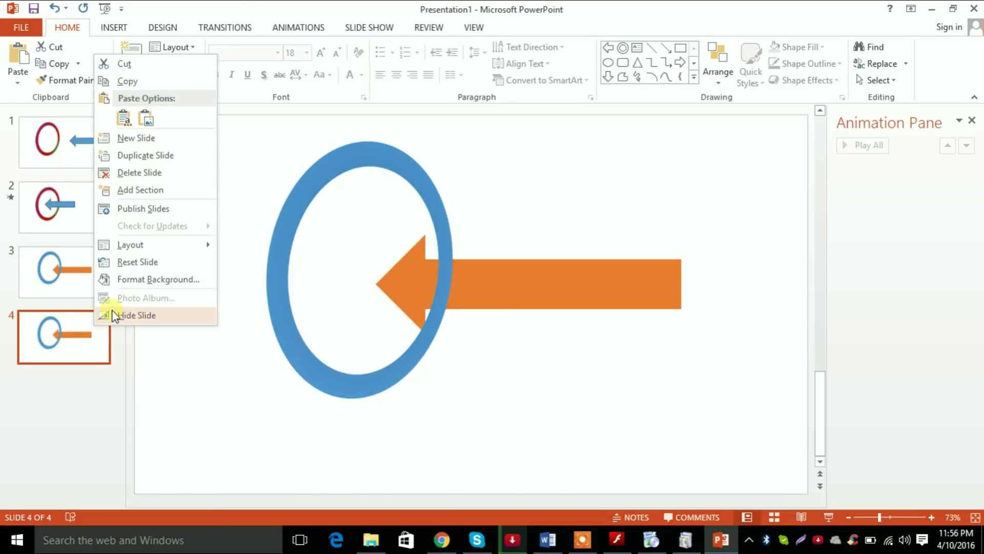
pyautogui.click(78, 338)
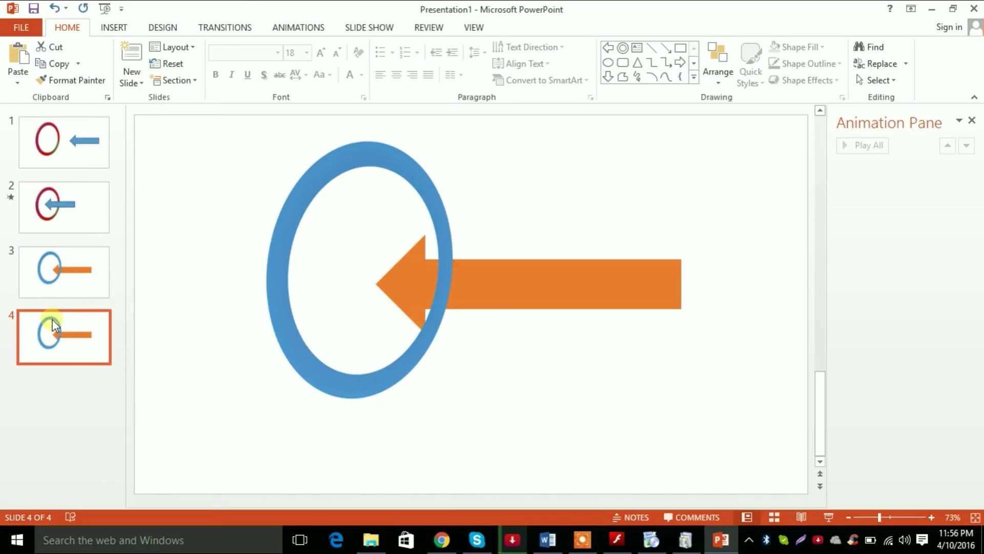
pyautogui.click(51, 282)
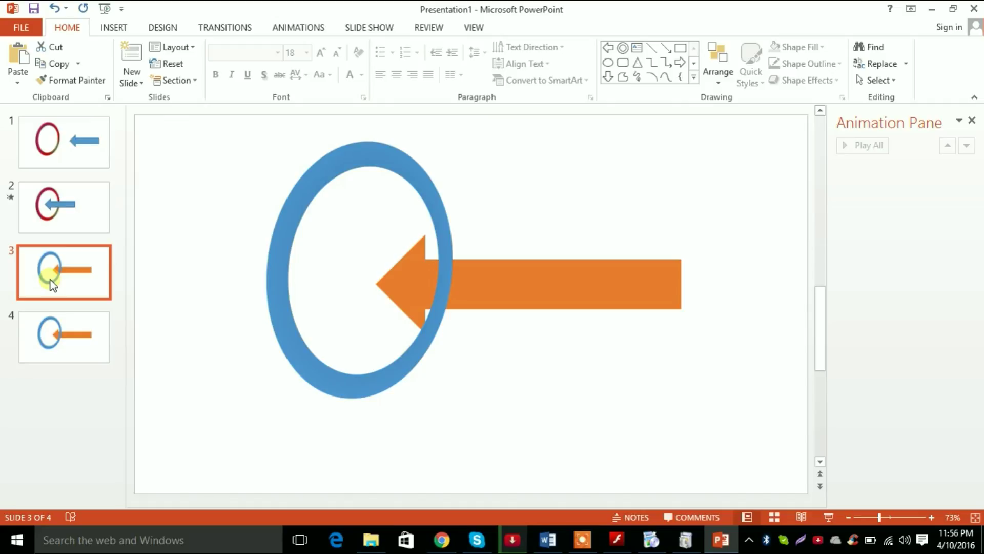
pyautogui.click(53, 324)
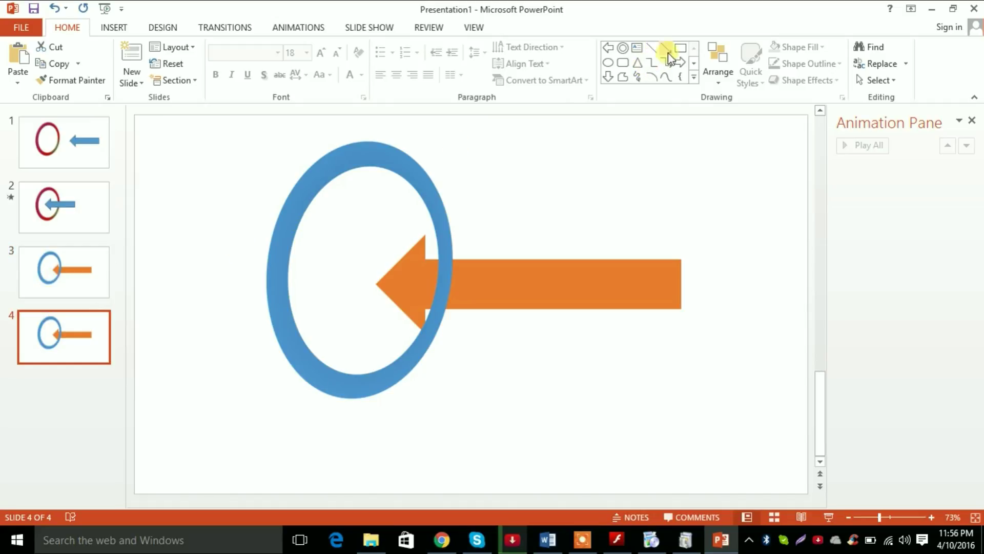
pyautogui.click(652, 49)
# Draw a straight line through the ring's centre, redrawing it until it is perfectly vertical.
pyautogui.moveTo(376, 128)
pyautogui.mouseDown()
pyautogui.moveTo(362, 482)
pyautogui.moveTo(351, 469)
pyautogui.mouseUp()
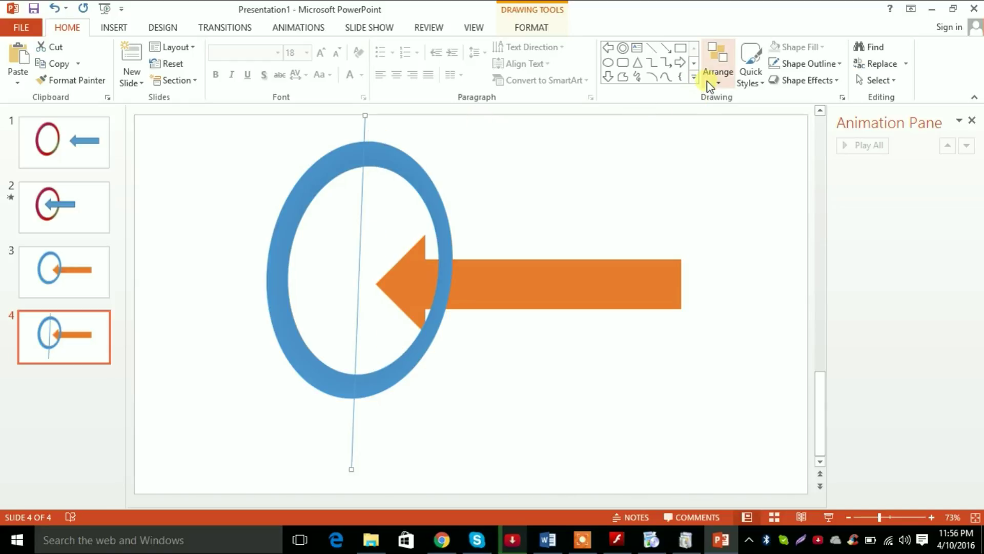
pyautogui.doubleClick(371, 135)
pyautogui.click(320, 78)
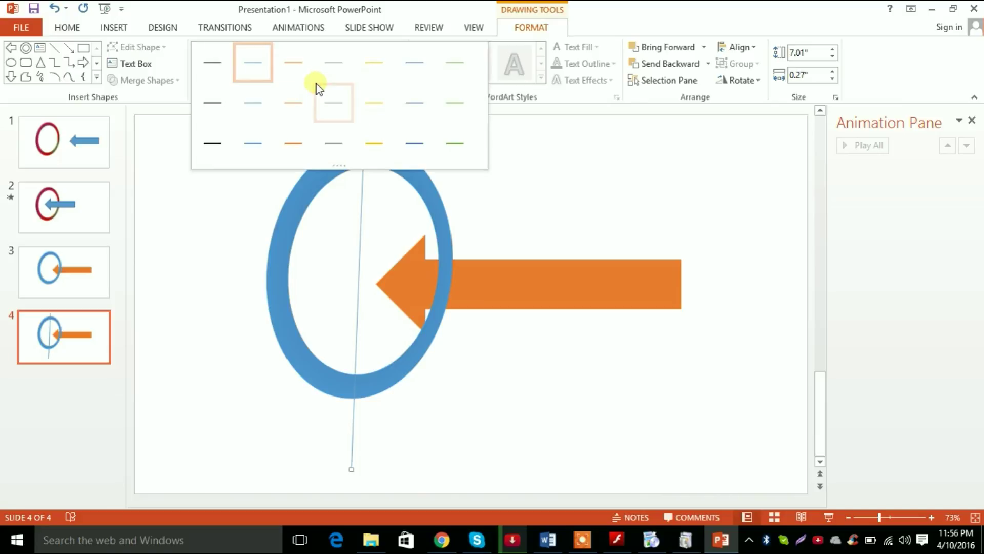
pyautogui.click(258, 142)
pyautogui.click(517, 172)
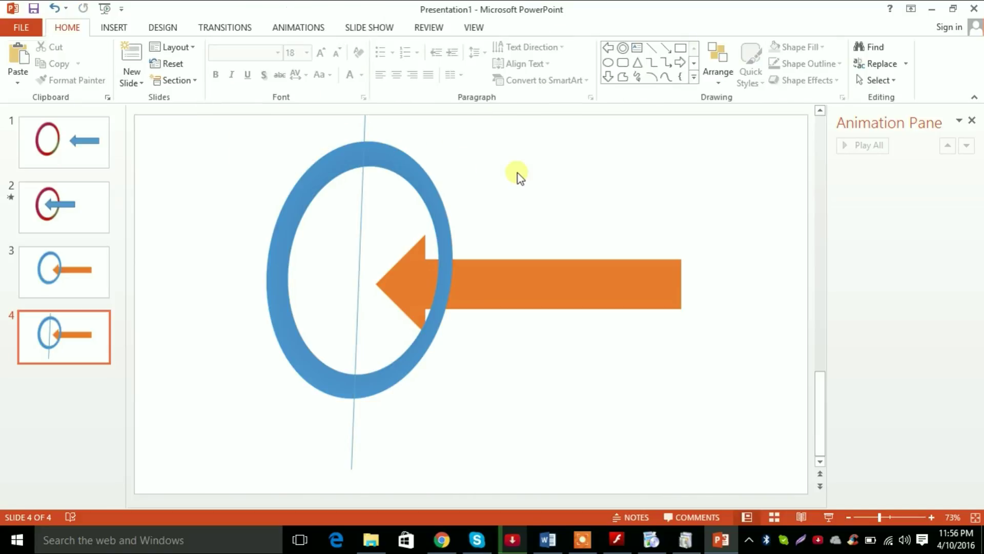
pyautogui.doubleClick(360, 460)
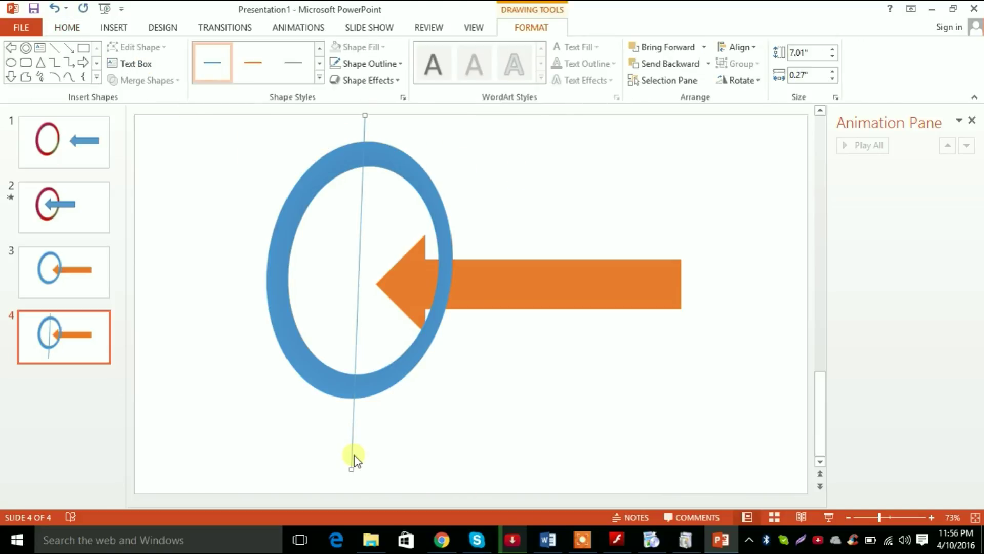
pyautogui.press('Delete')
pyautogui.click(652, 48)
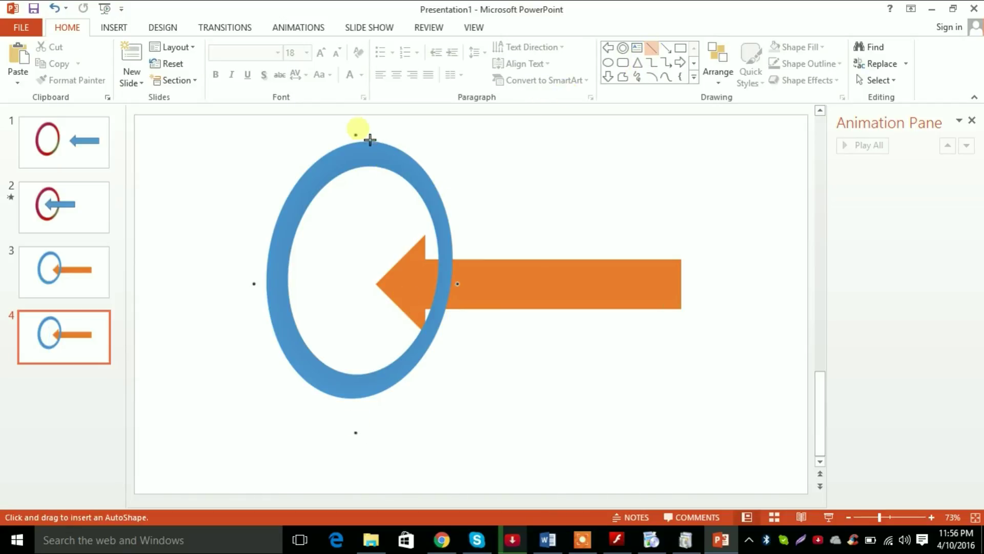
pyautogui.moveTo(355, 122); pyautogui.dragTo(342, 469)
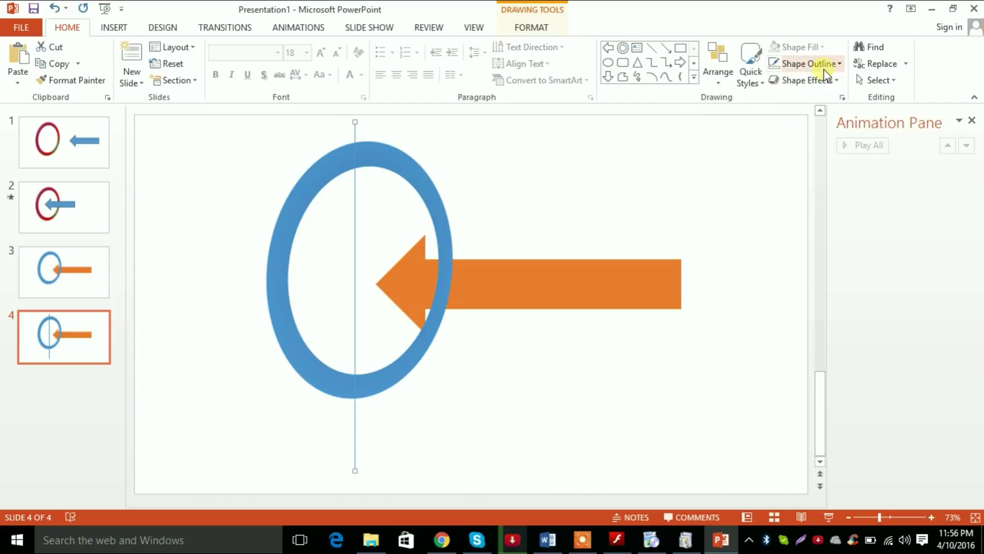
# Make the vertical line red and delete the old slide 3.
pyautogui.click(841, 64)
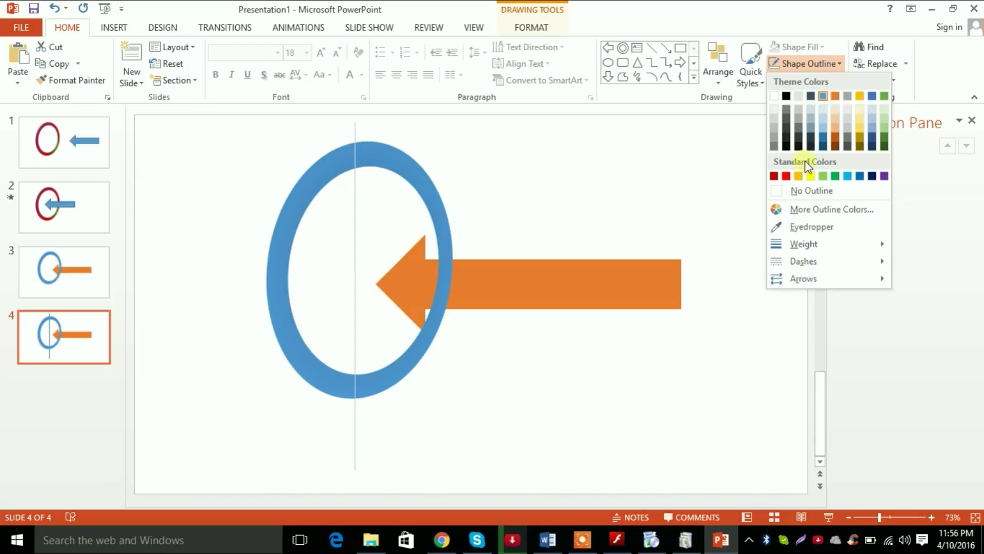
pyautogui.click(785, 177)
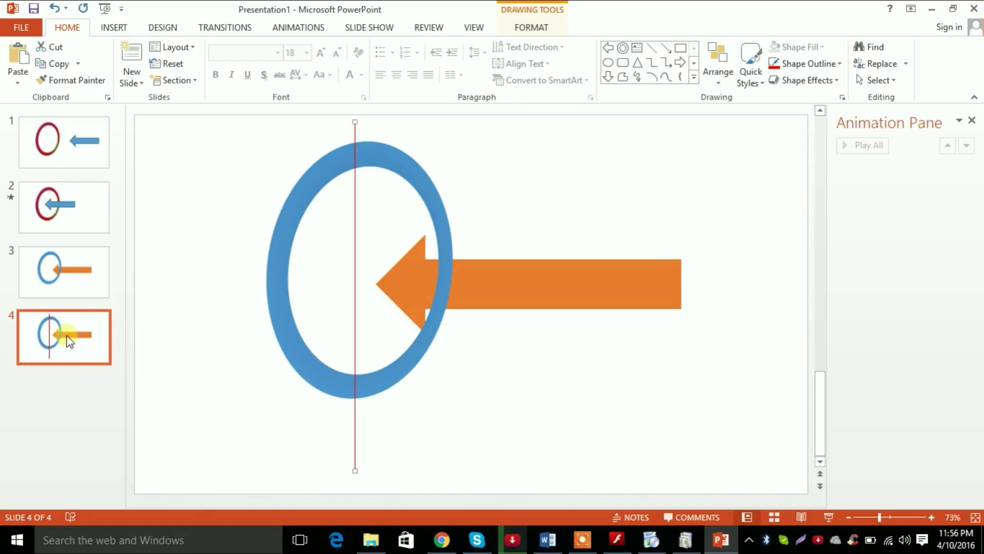
pyautogui.click(73, 288)
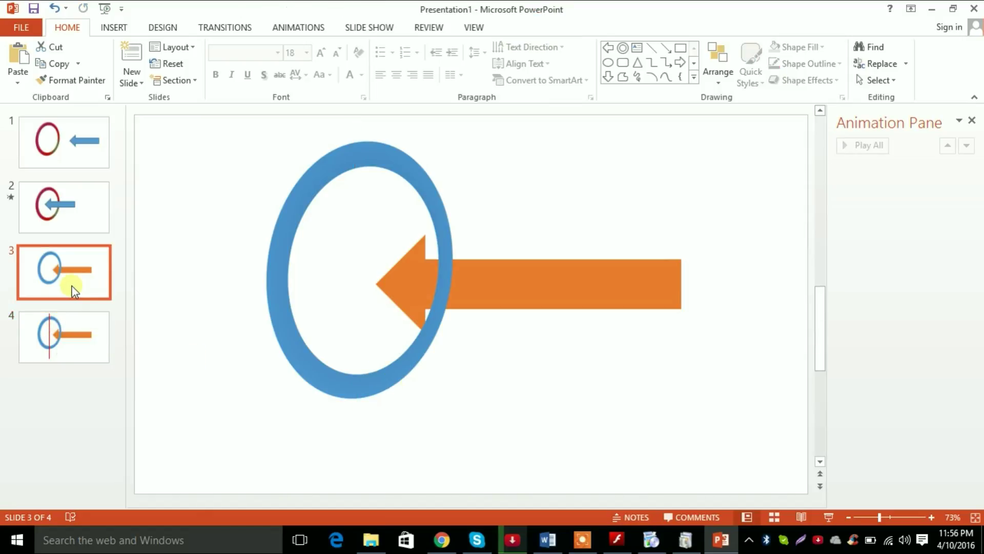
pyautogui.press('Delete')
# Duplicate the red-line slide twice so slides 3, 4 and 5 share the design.
pyautogui.rightClick(81, 284)
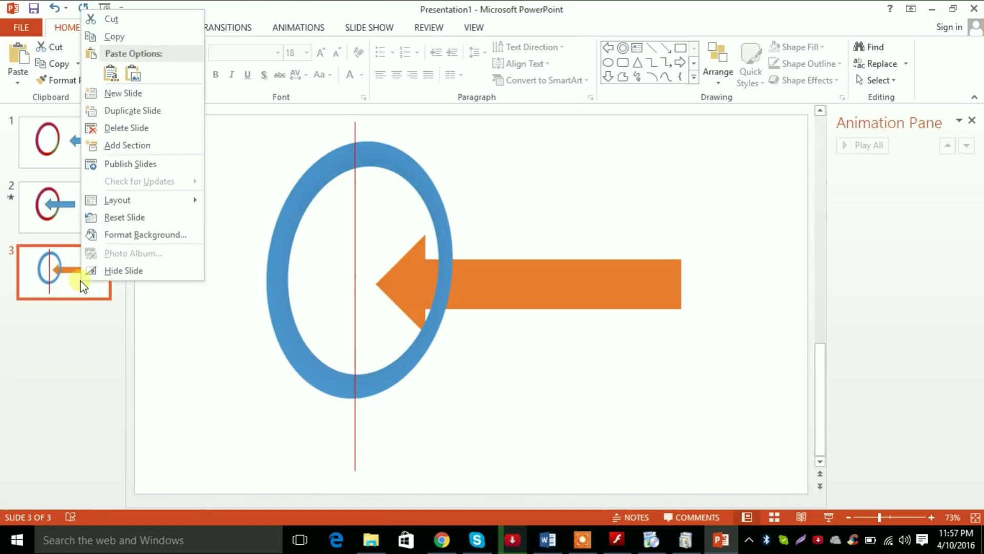
pyautogui.click(109, 111)
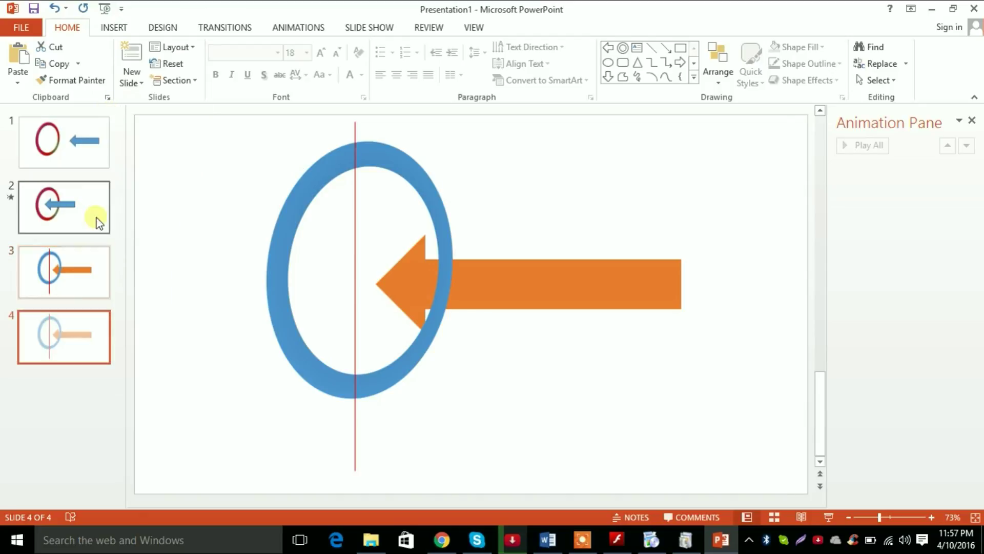
pyautogui.rightClick(78, 322)
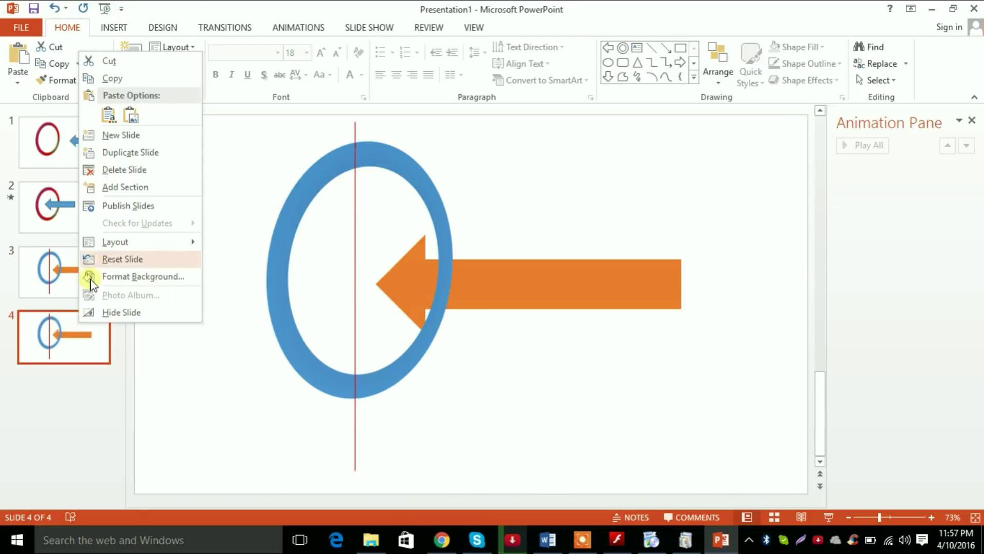
pyautogui.click(112, 156)
pyautogui.click(58, 322)
pyautogui.doubleClick(291, 252)
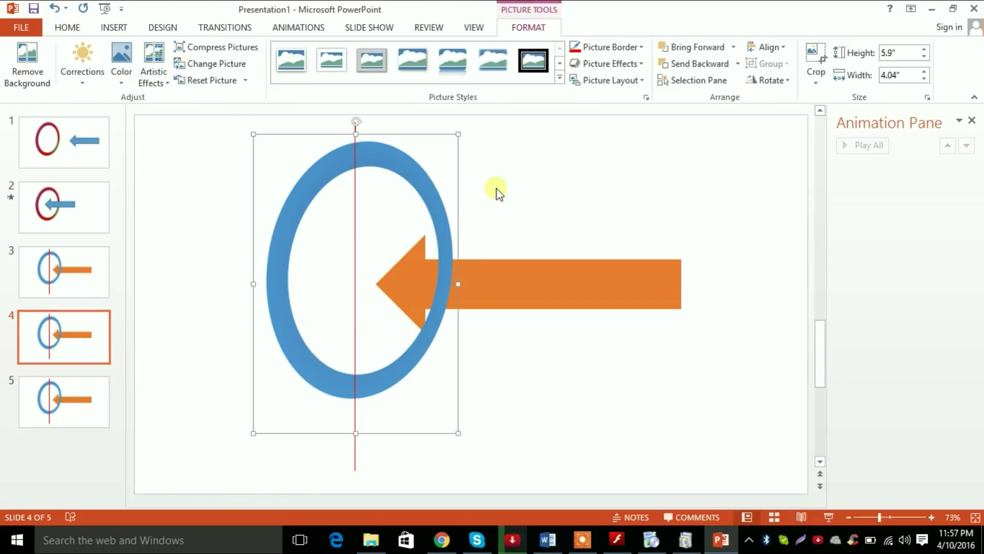
# Crop the ring picture on slide 4 to its left half, 2" wide.
pyautogui.click(823, 57)
pyautogui.click(456, 283)
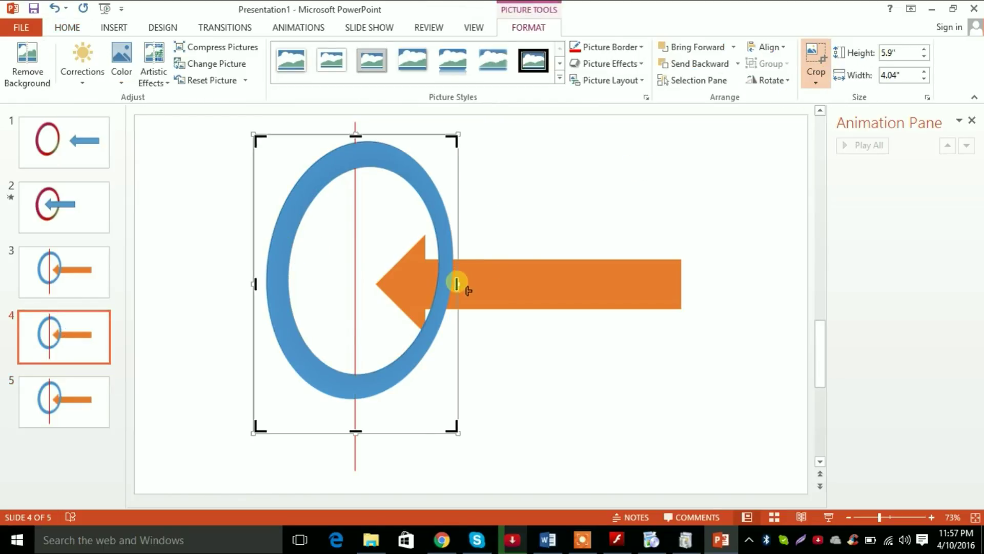
pyautogui.moveTo(457, 284); pyautogui.dragTo(366, 294)
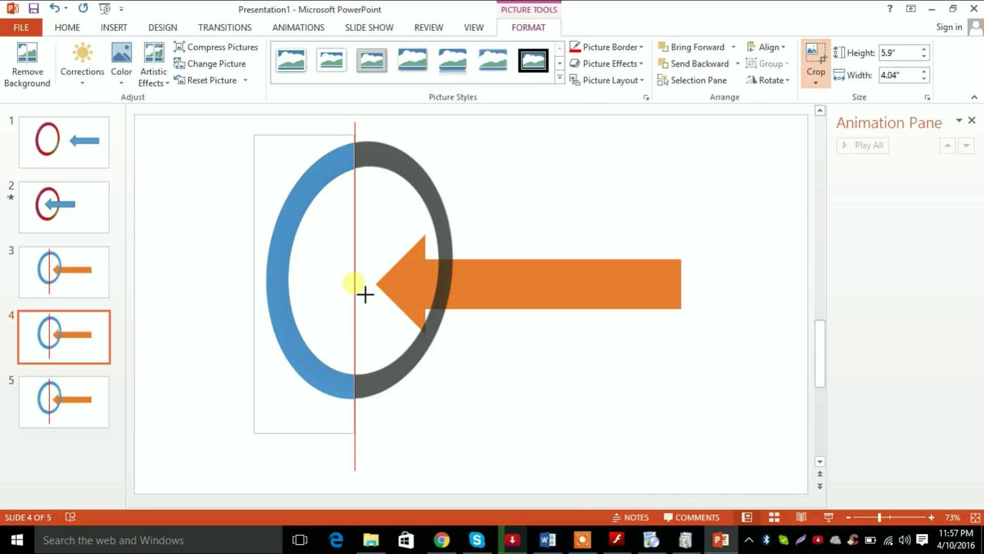
pyautogui.moveTo(365, 295); pyautogui.dragTo(362, 288)
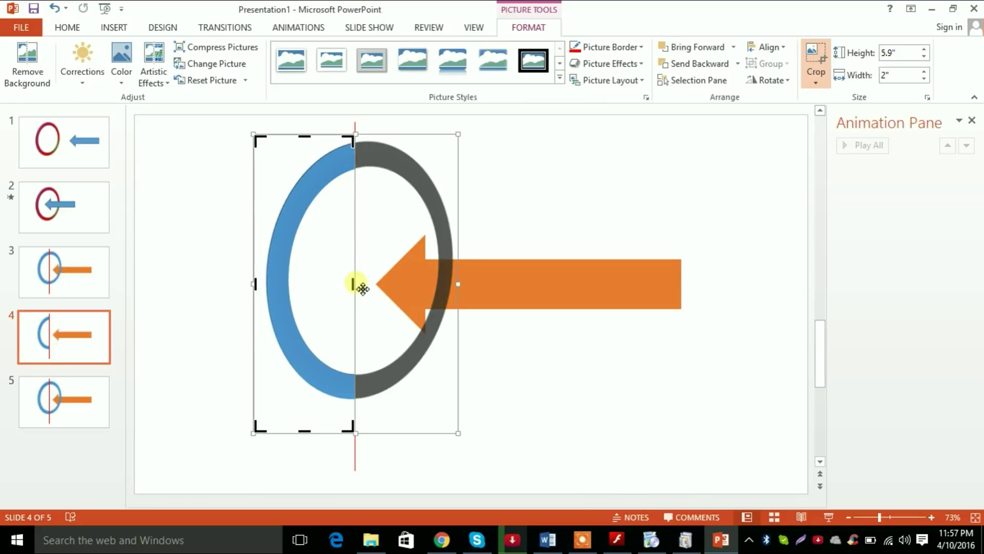
pyautogui.click(363, 288)
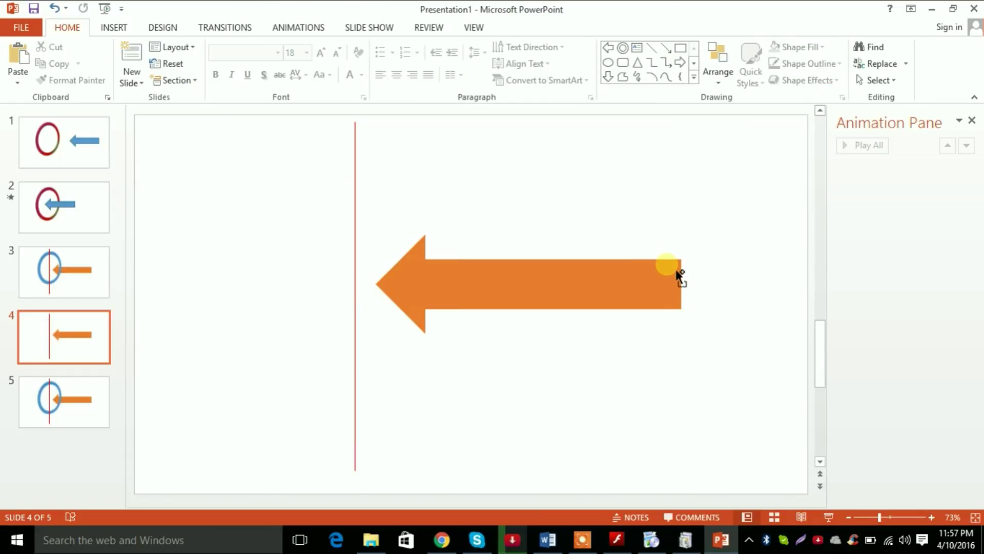
# Bring the orange arrow to the front and move it so its tip meets the red line.
pyautogui.click(665, 340)
pyautogui.moveTo(652, 292); pyautogui.dragTo(520, 289)
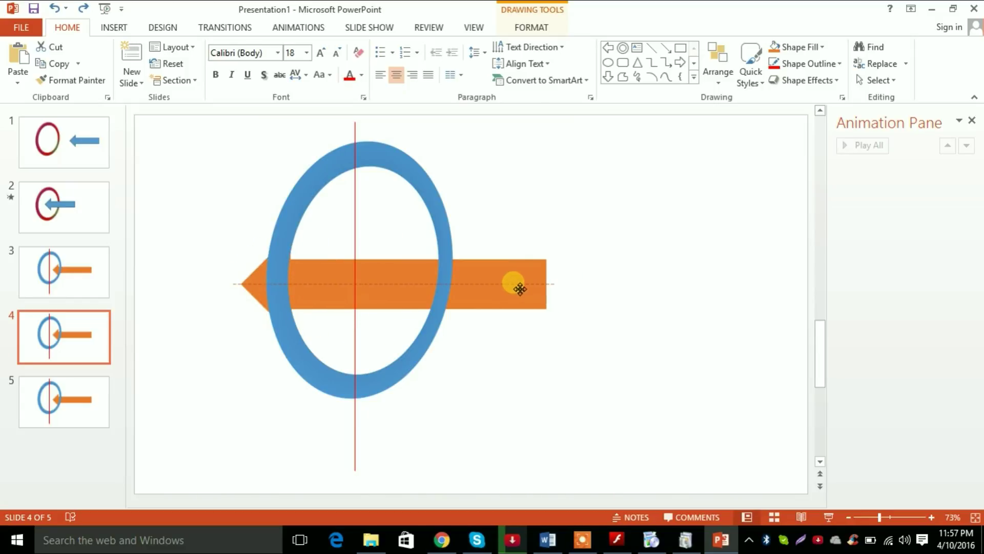
pyautogui.moveTo(520, 290); pyautogui.dragTo(631, 285)
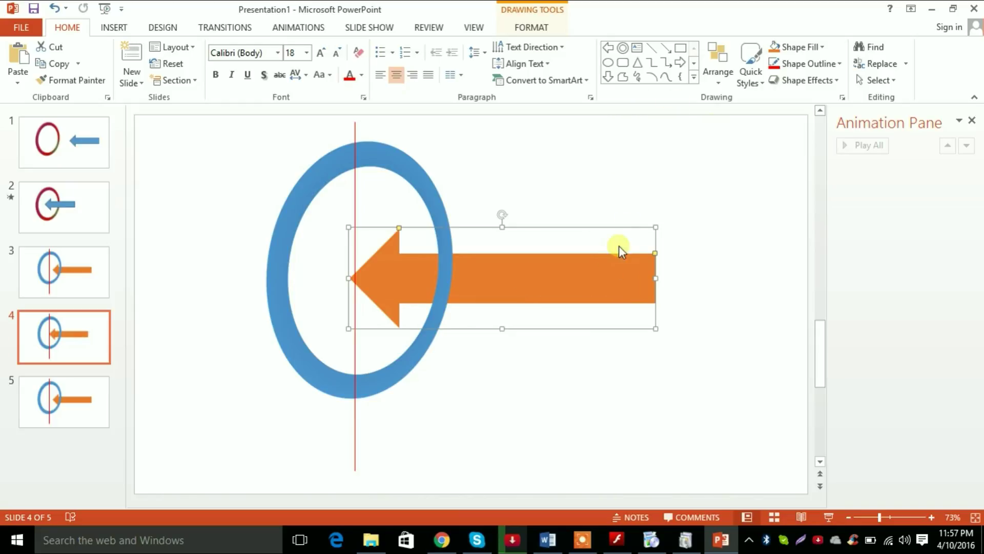
pyautogui.click(718, 76)
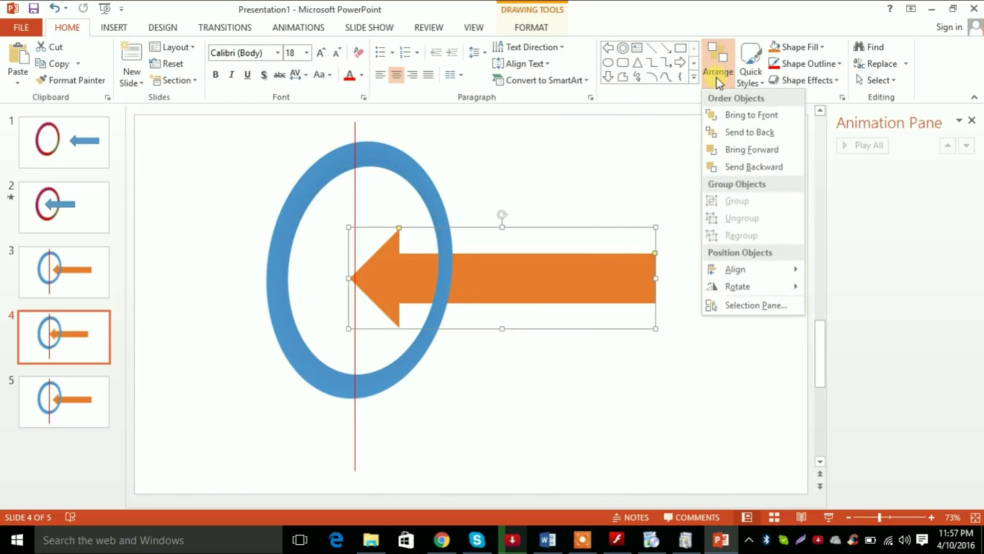
pyautogui.click(734, 115)
pyautogui.moveTo(615, 276)
pyautogui.mouseDown()
pyautogui.moveTo(488, 276)
pyautogui.moveTo(647, 284)
pyautogui.mouseUp()
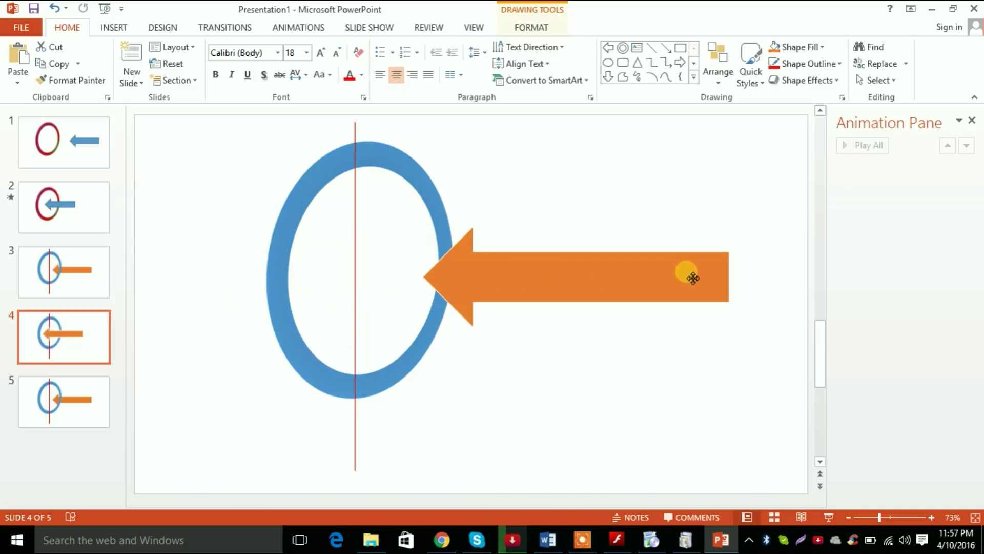
pyautogui.moveTo(647, 284); pyautogui.dragTo(626, 275)
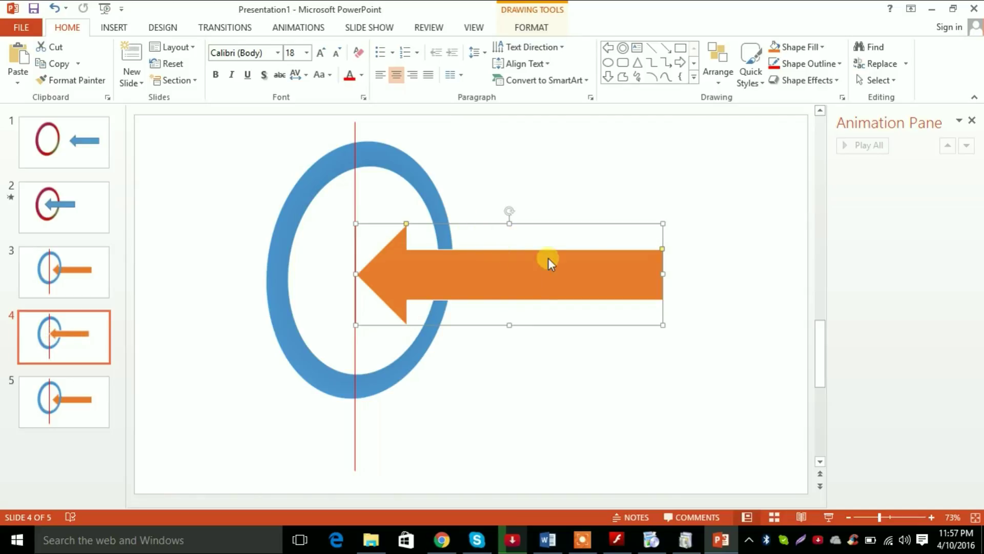
pyautogui.click(417, 183)
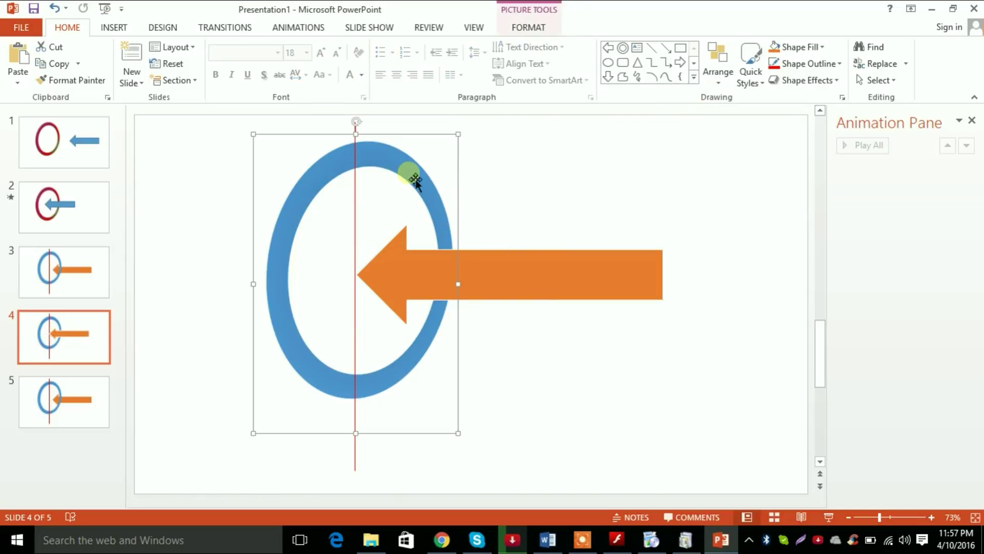
# Crop slide 4's ring picture to its left half, 2" wide, ending at the red line.
pyautogui.moveTo(543, 272); pyautogui.dragTo(625, 277)
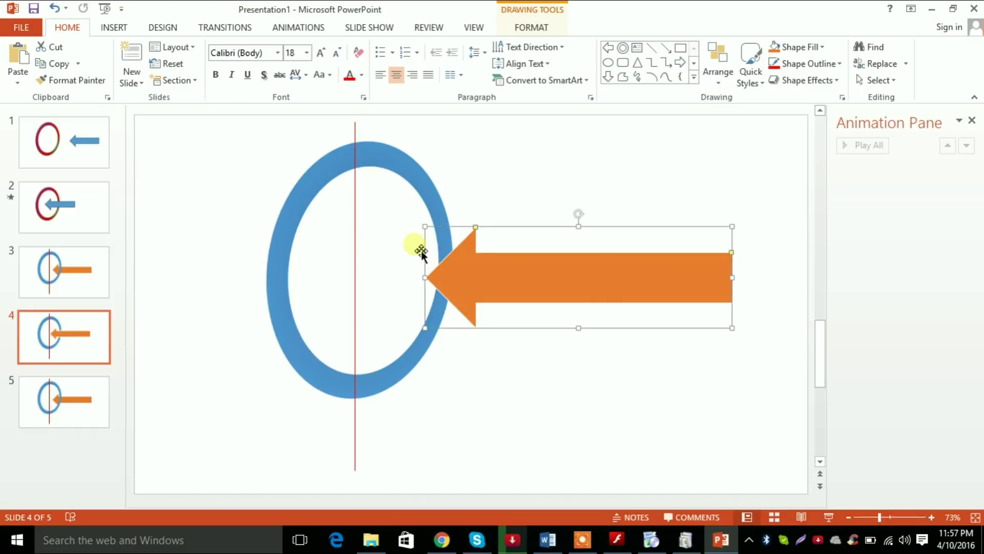
pyautogui.click(324, 192)
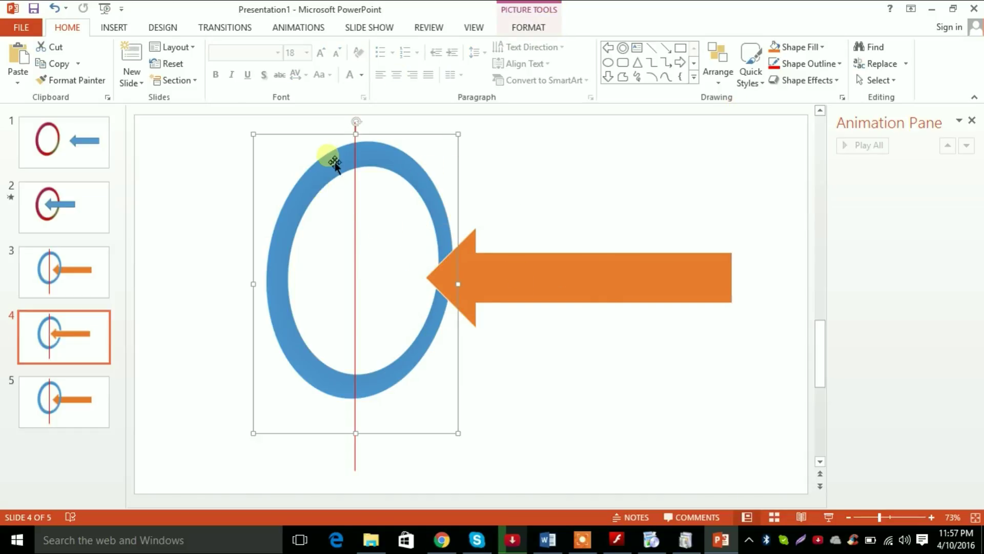
pyautogui.doubleClick(334, 169)
pyautogui.click(633, 193)
pyautogui.doubleClick(427, 167)
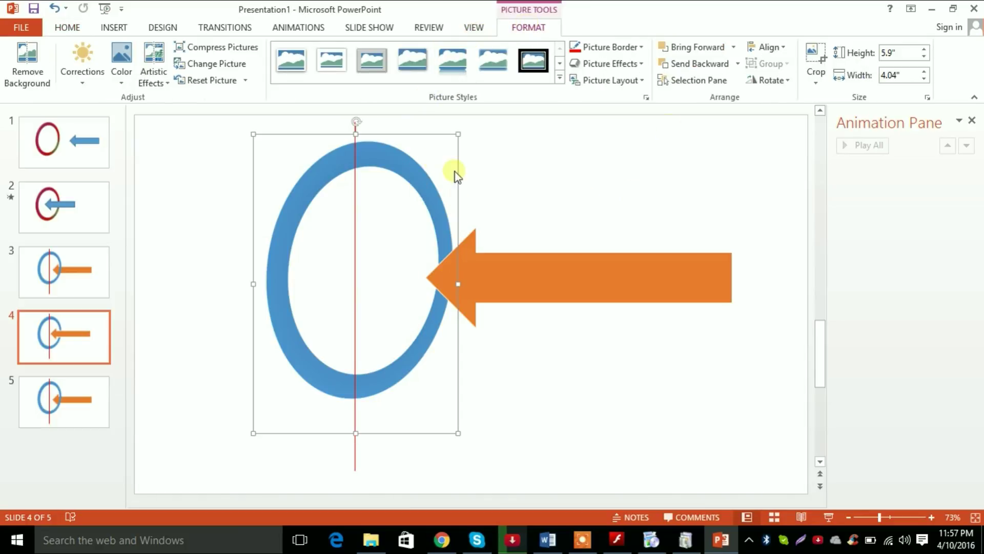
pyautogui.click(816, 55)
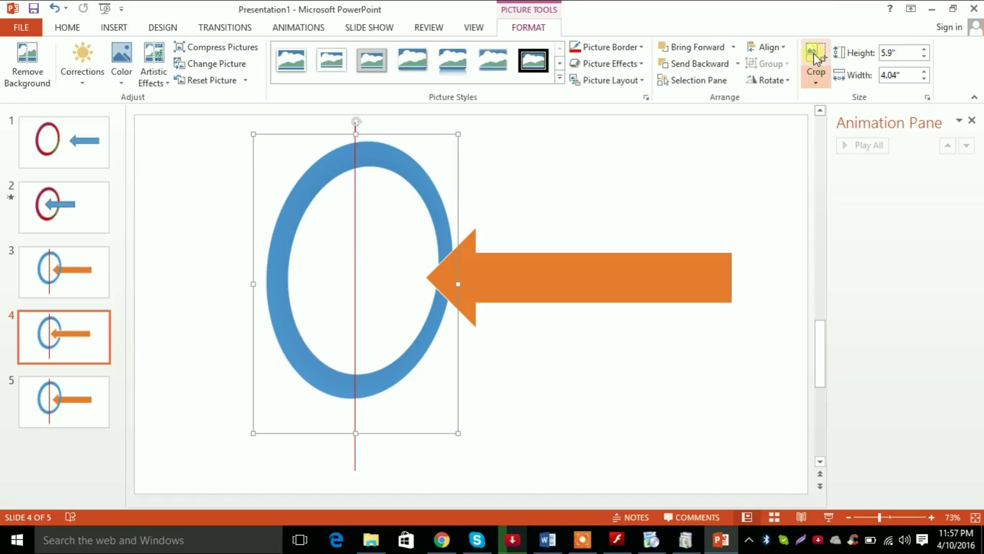
pyautogui.moveTo(456, 284); pyautogui.dragTo(354, 284)
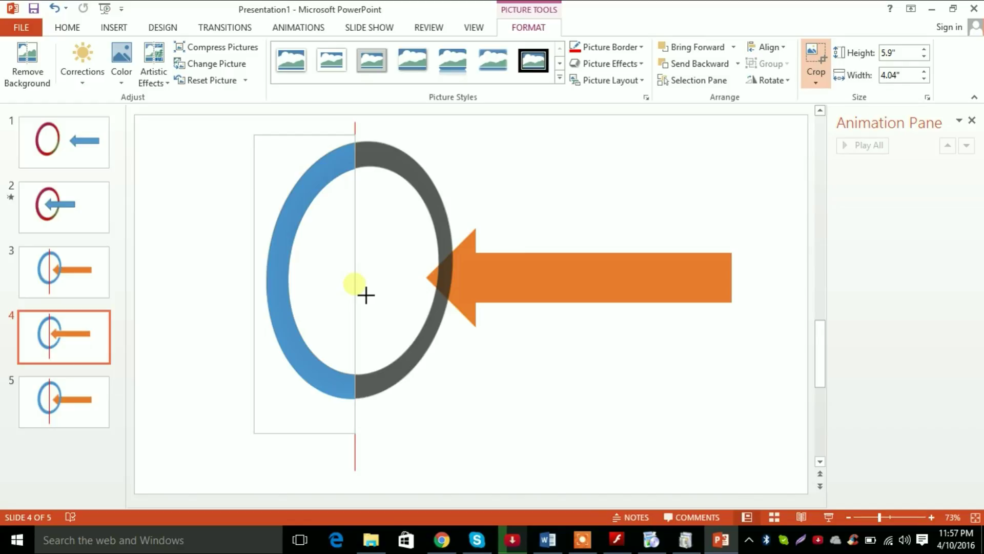
pyautogui.moveTo(362, 291); pyautogui.dragTo(362, 291)
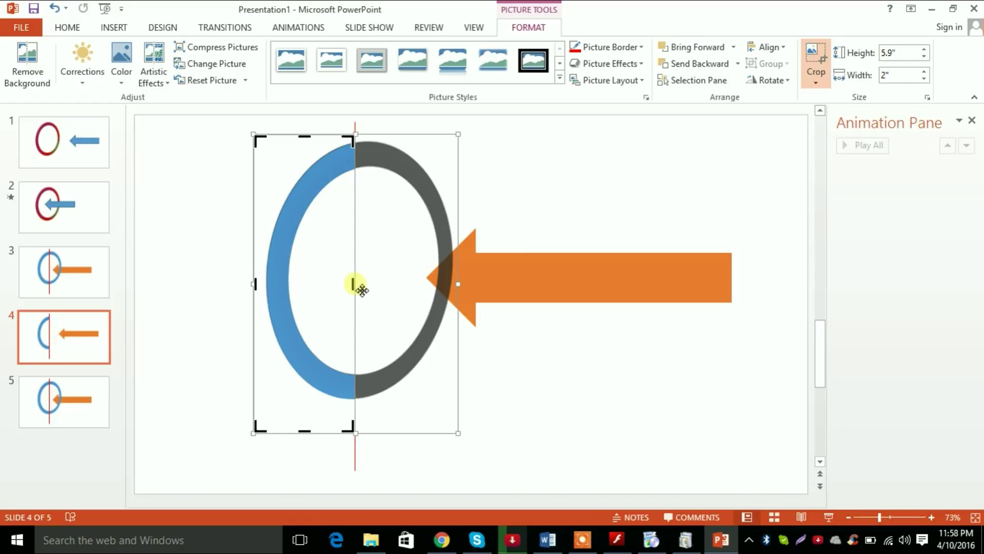
pyautogui.click(543, 377)
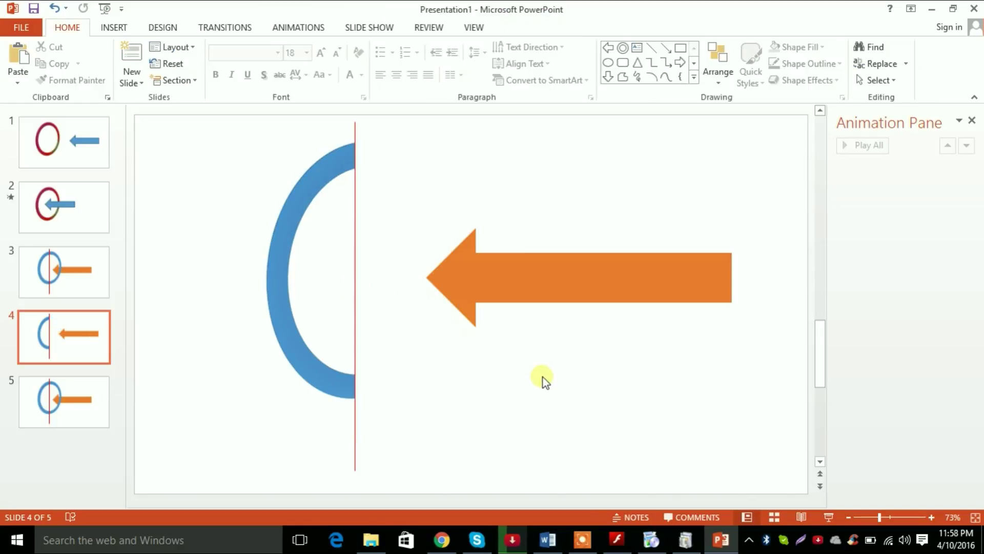
pyautogui.click(77, 398)
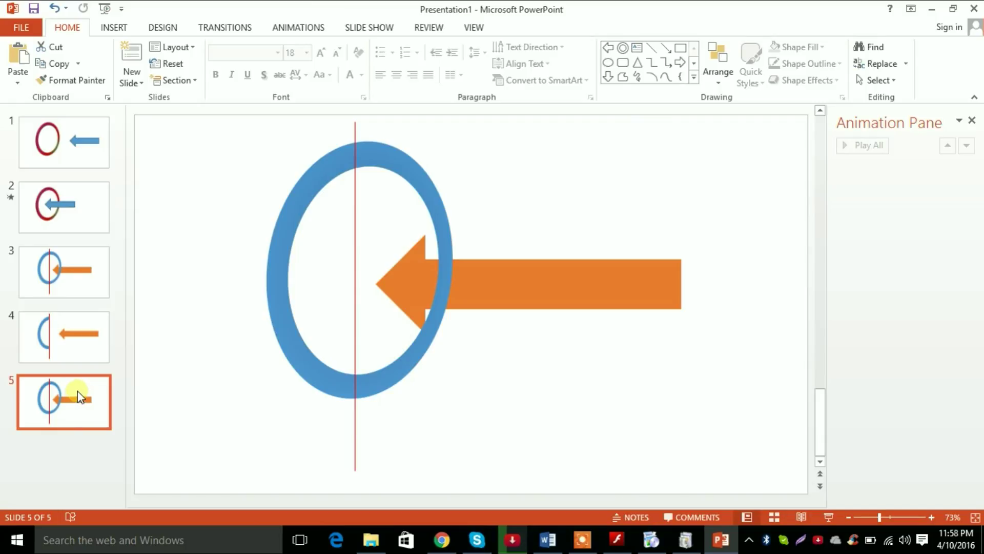
# Crop slide 5's ring picture to its right half, 2.04" wide, starting at the red line.
pyautogui.click(415, 188)
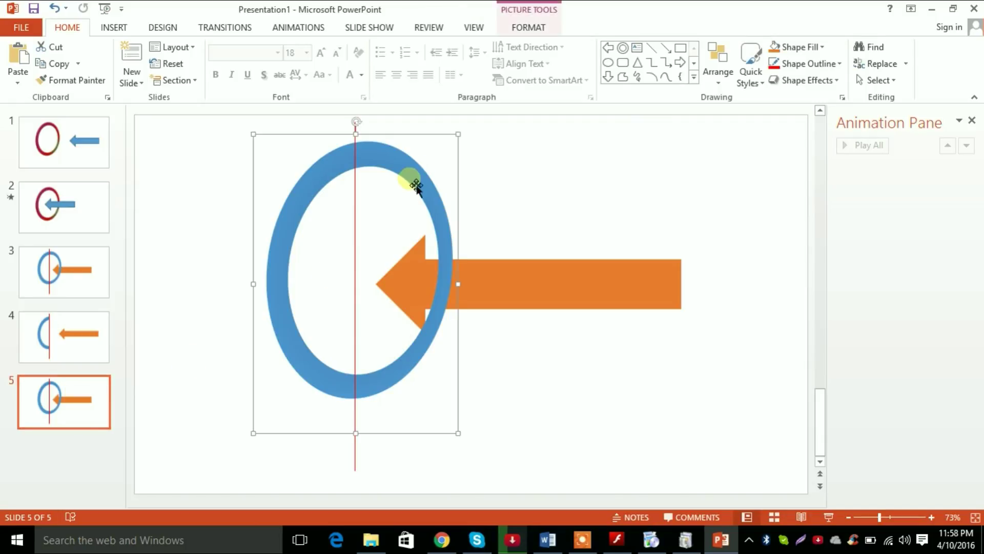
pyautogui.click(528, 27)
pyautogui.click(819, 59)
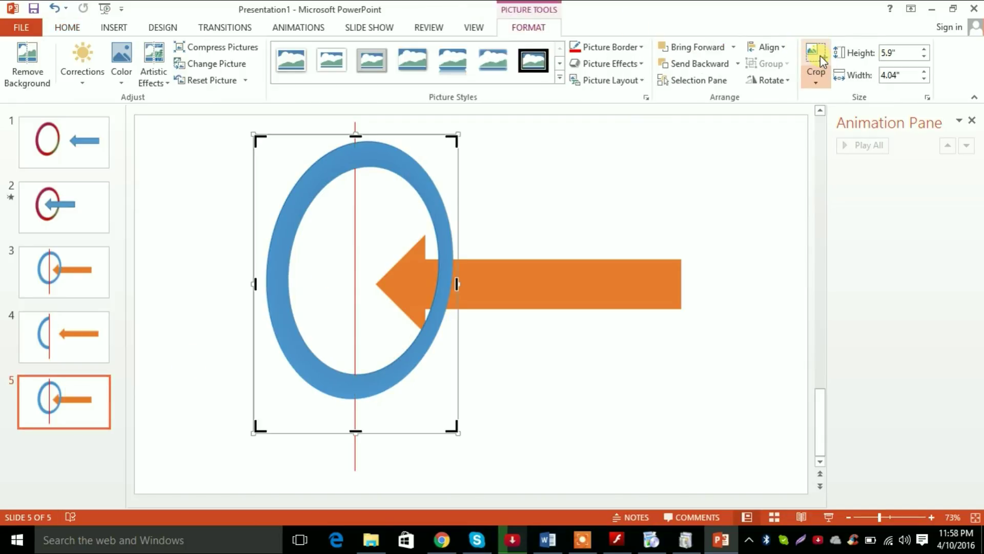
pyautogui.moveTo(255, 284)
pyautogui.mouseDown()
pyautogui.moveTo(349, 290)
pyautogui.moveTo(366, 302)
pyautogui.mouseUp()
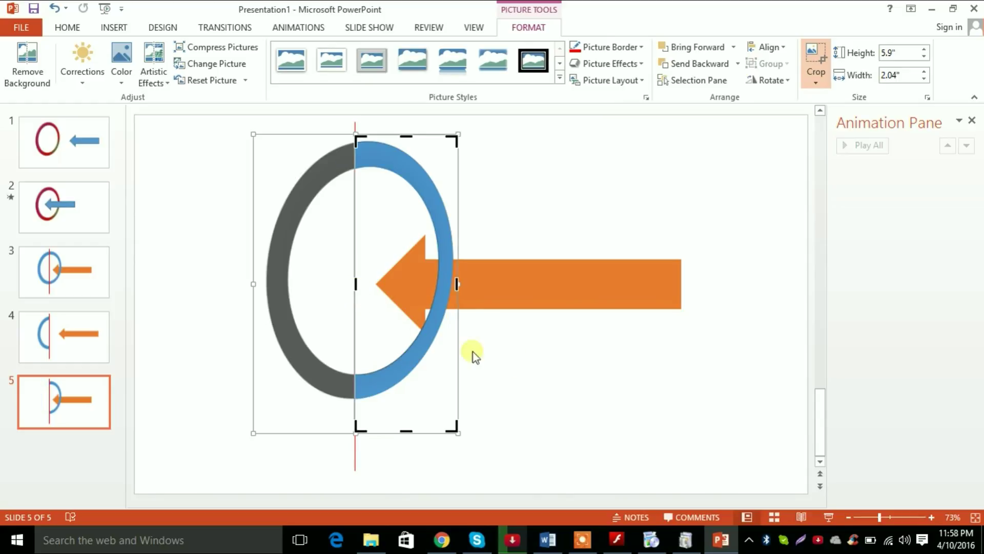
pyautogui.click(562, 377)
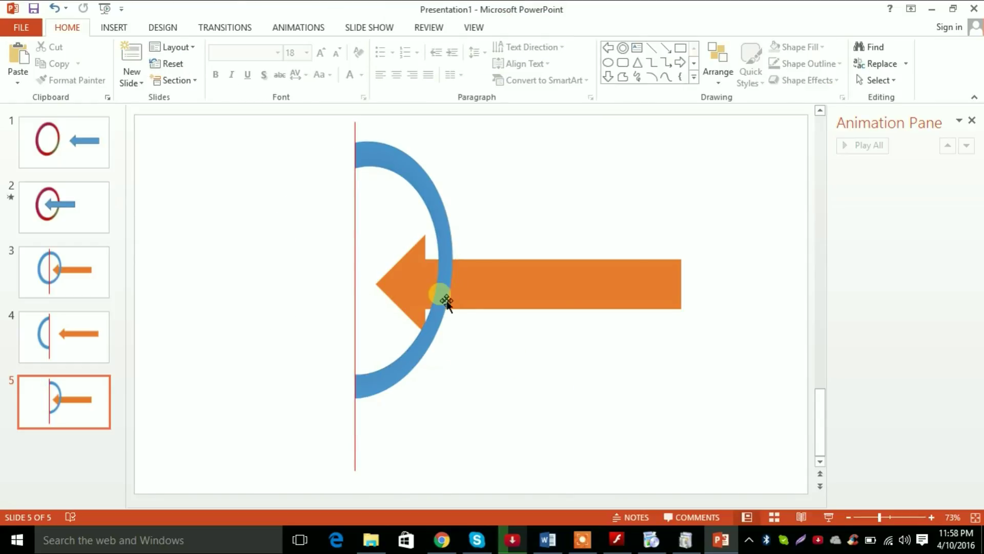
pyautogui.click(452, 280)
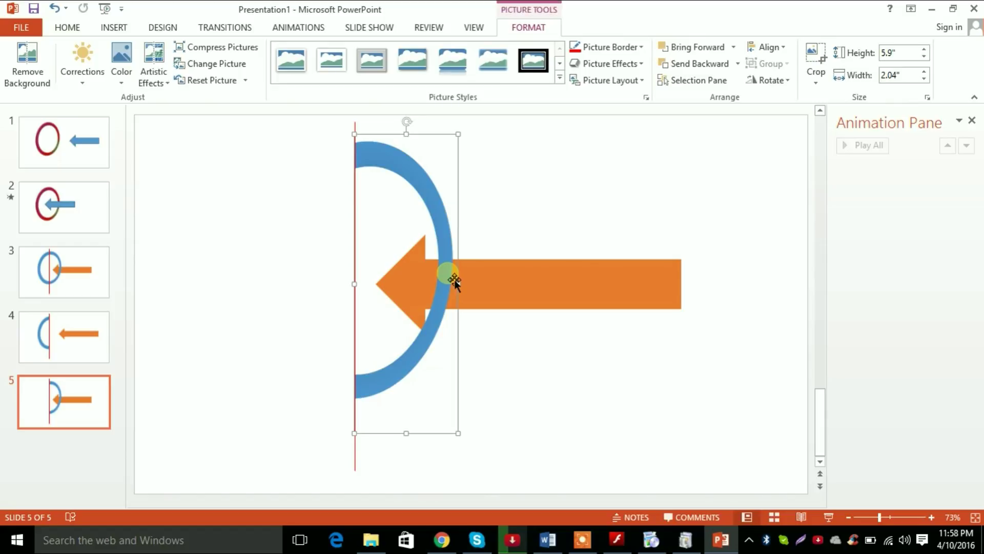
pyautogui.rightClick(444, 209)
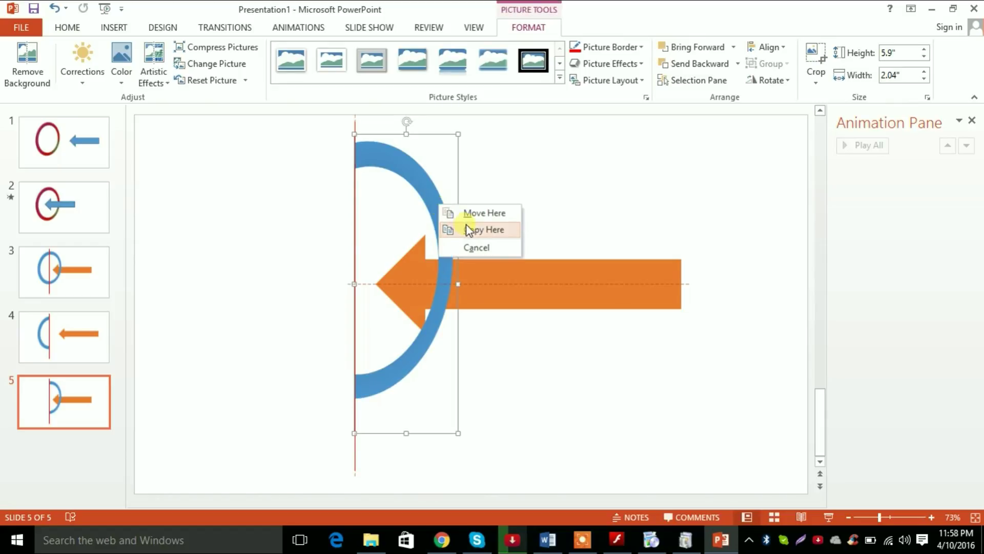
# Copy the right half-ring from slide 5 and paste it onto slide 4 to complete the ring.
pyautogui.rightClick(412, 177)
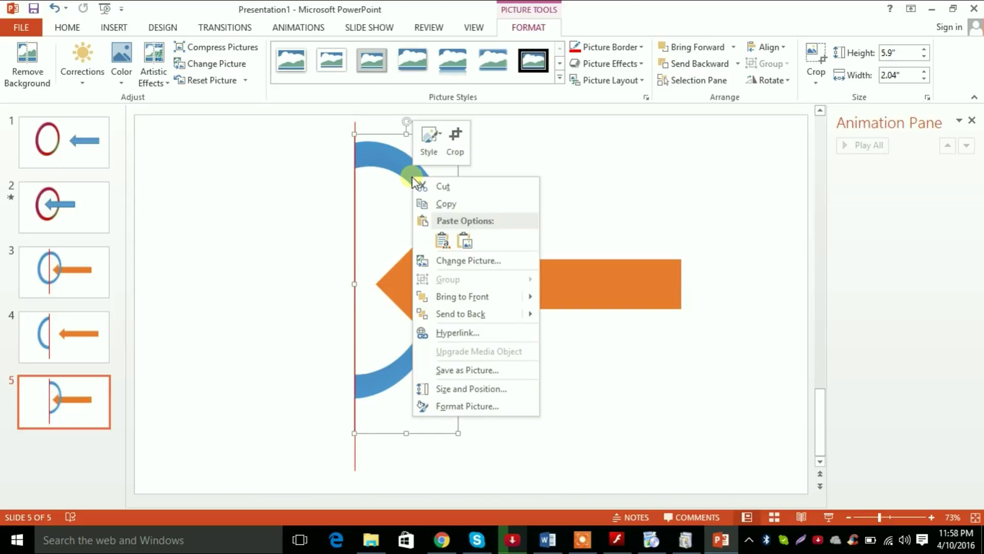
pyautogui.click(451, 203)
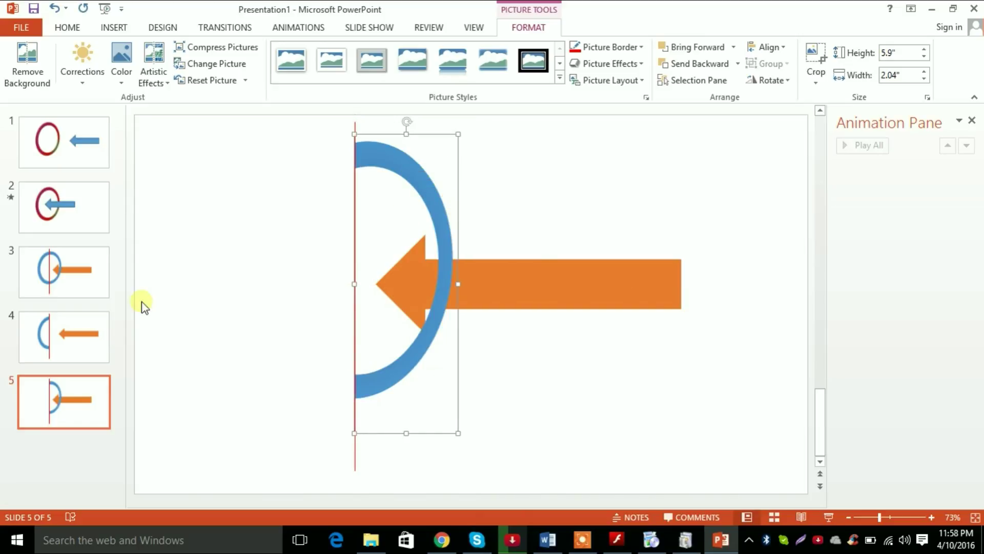
pyautogui.click(32, 327)
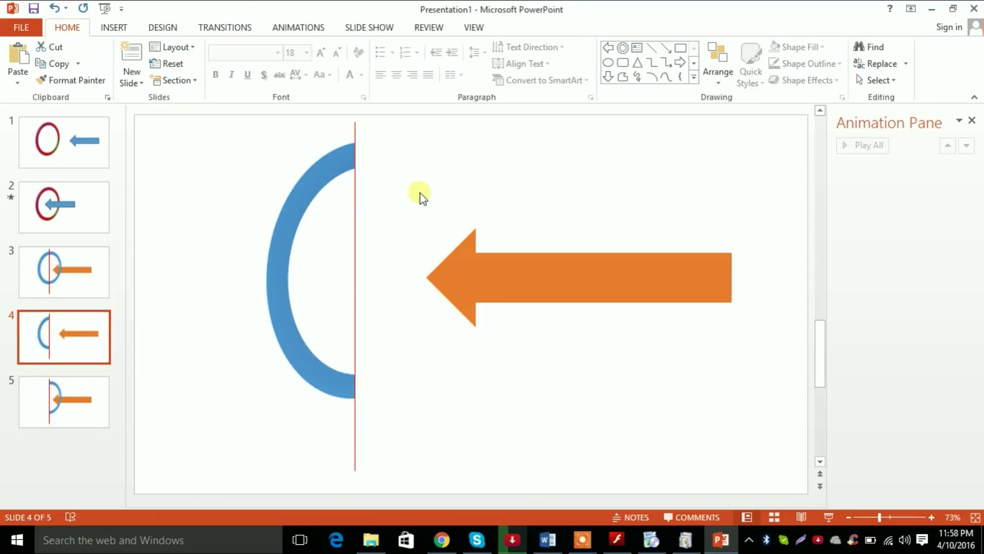
pyautogui.rightClick(516, 124)
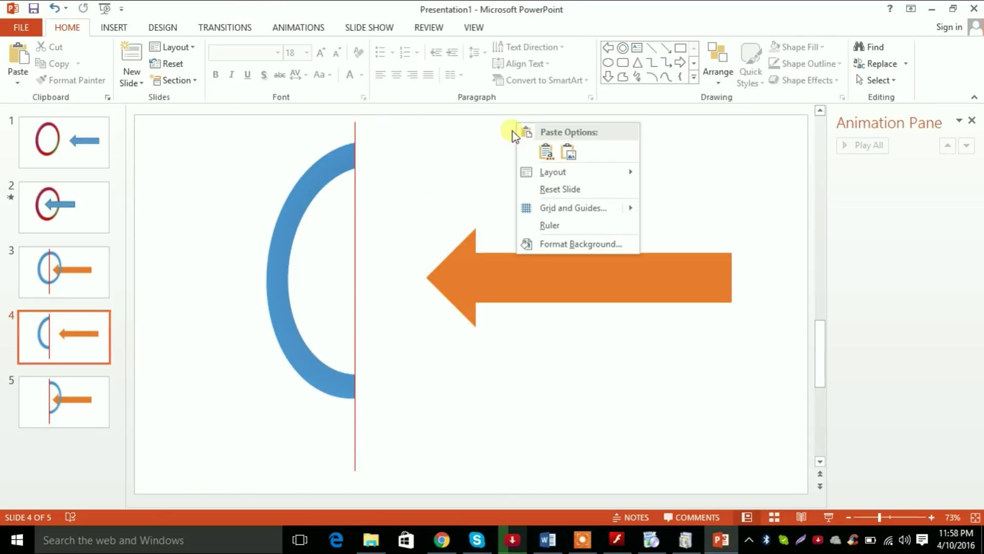
pyautogui.click(568, 151)
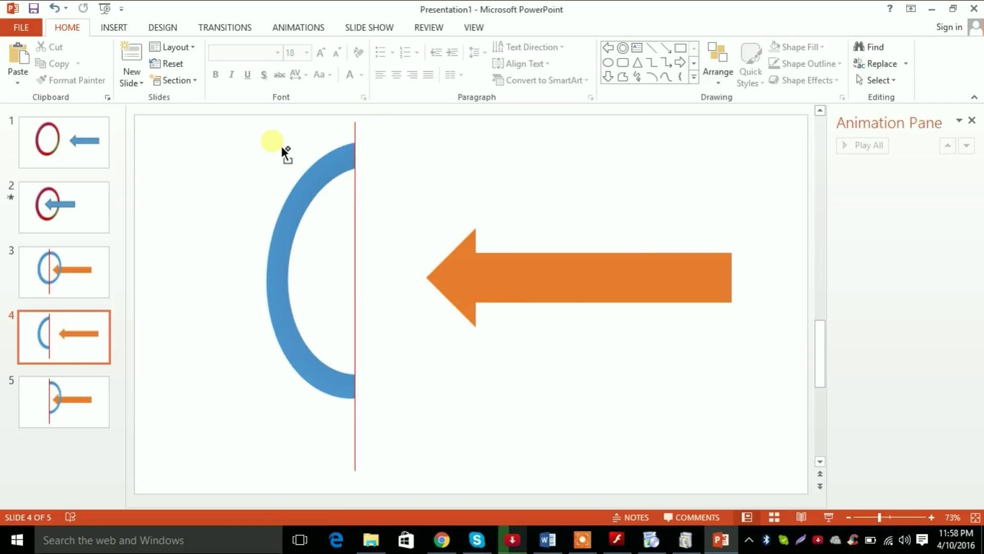
pyautogui.hotkey('ctrl', 'v')
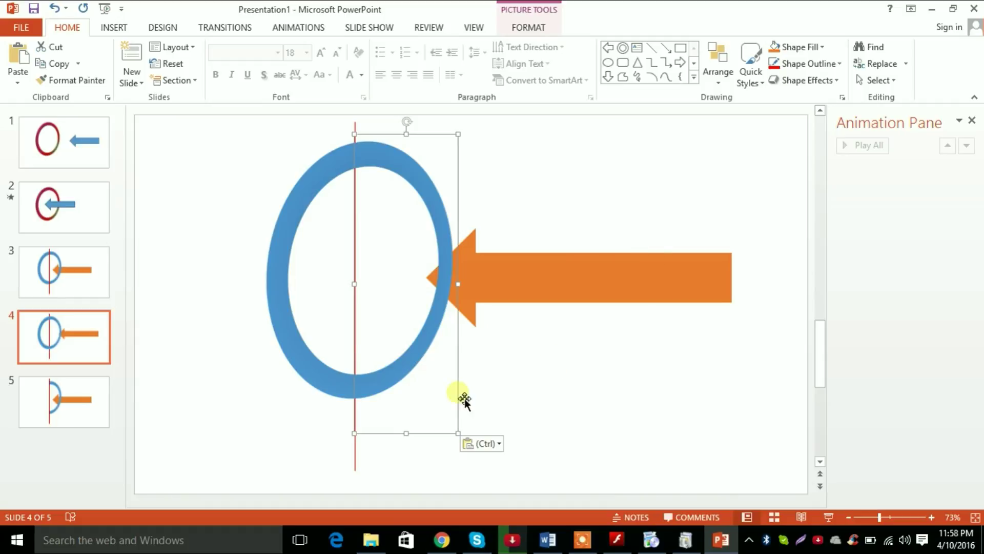
pyautogui.click(648, 420)
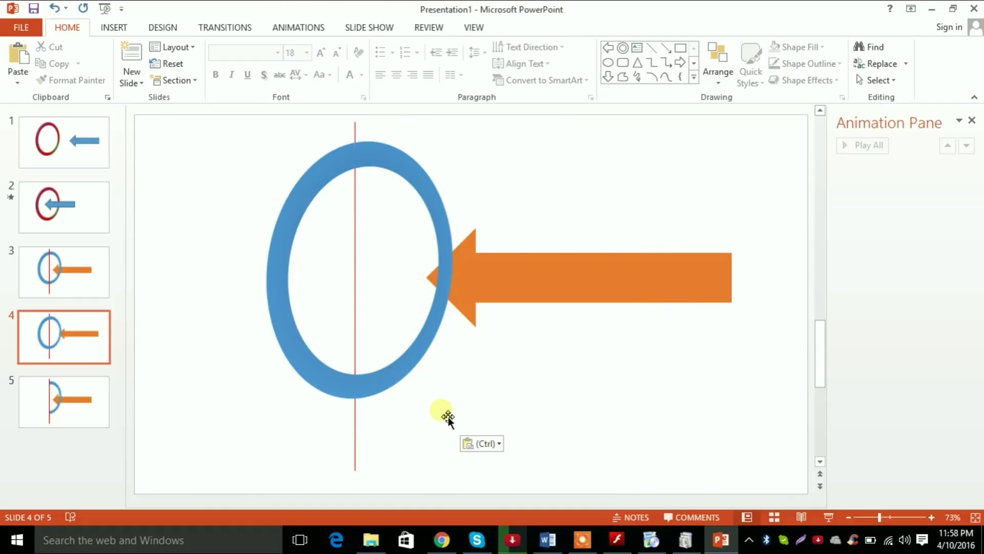
# Delete the red vertical guide line and move the orange arrow left through the ring.
pyautogui.click(360, 453)
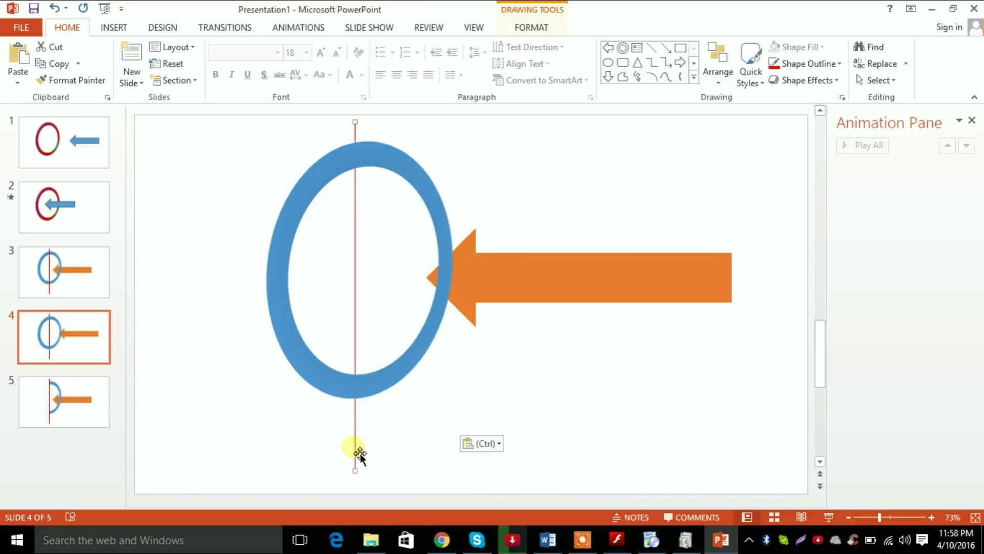
pyautogui.press('Delete')
pyautogui.moveTo(669, 292); pyautogui.dragTo(484, 295)
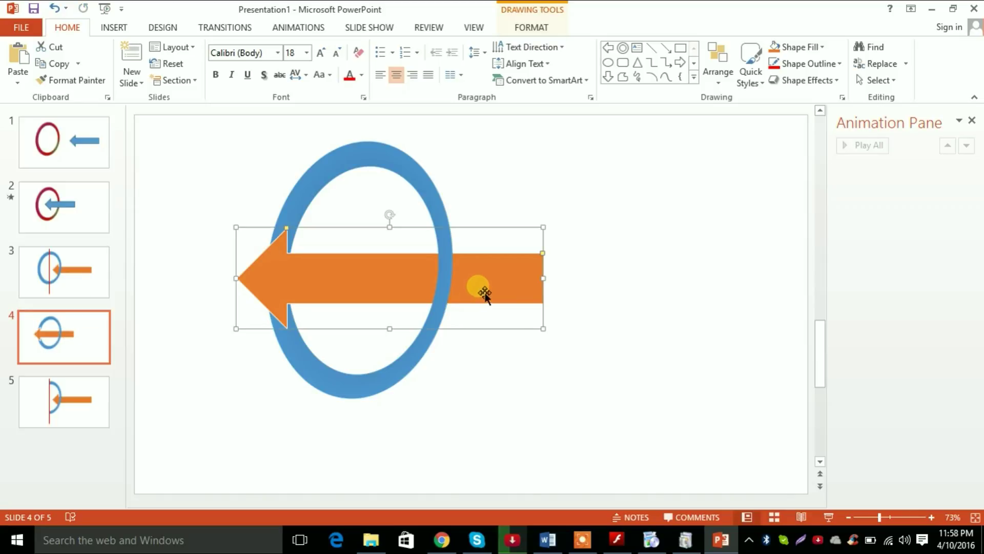
# Send the right half of the blue ring behind the arrow.
pyautogui.click(447, 270)
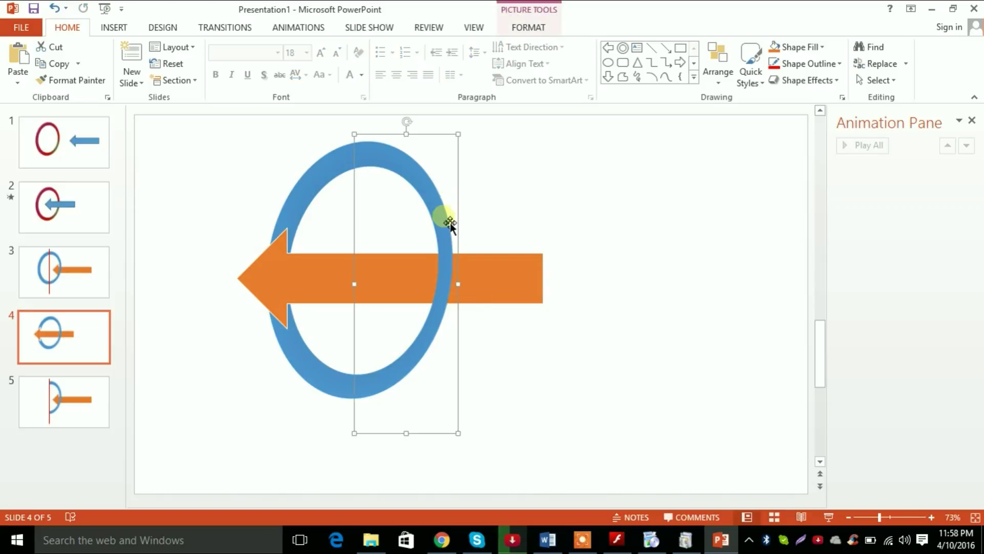
pyautogui.click(719, 82)
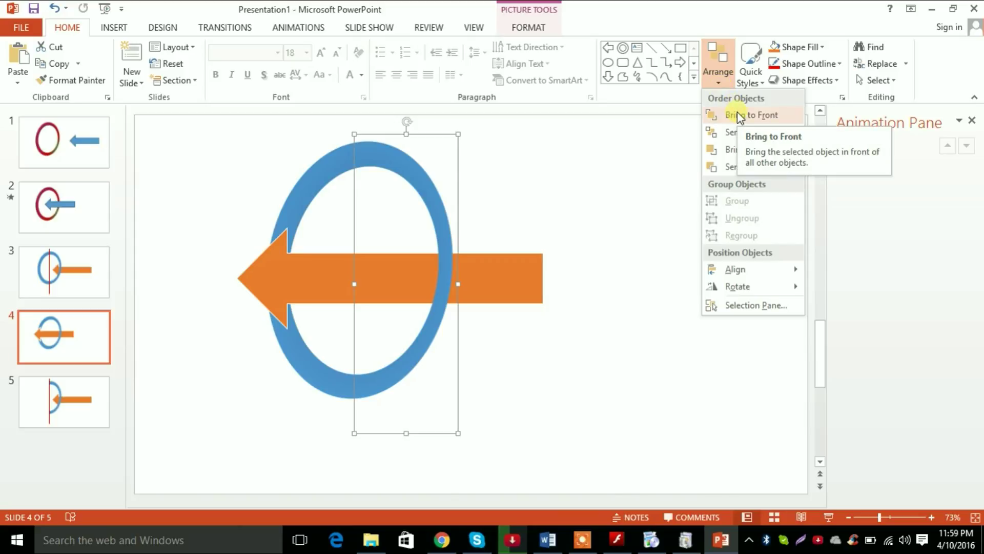
pyautogui.click(750, 134)
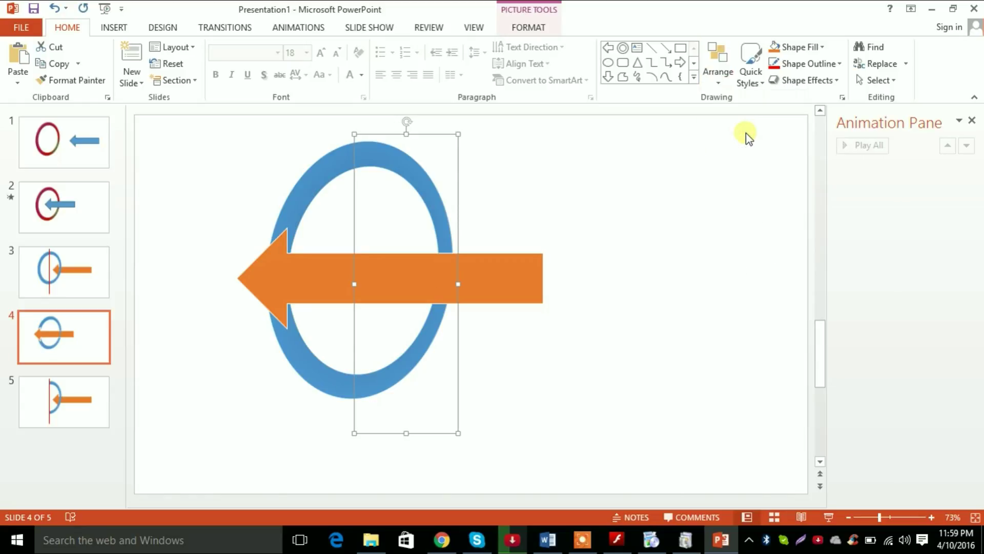
# Bring the left ring half to the front and slide the arrow right through the ring.
pyautogui.click(301, 215)
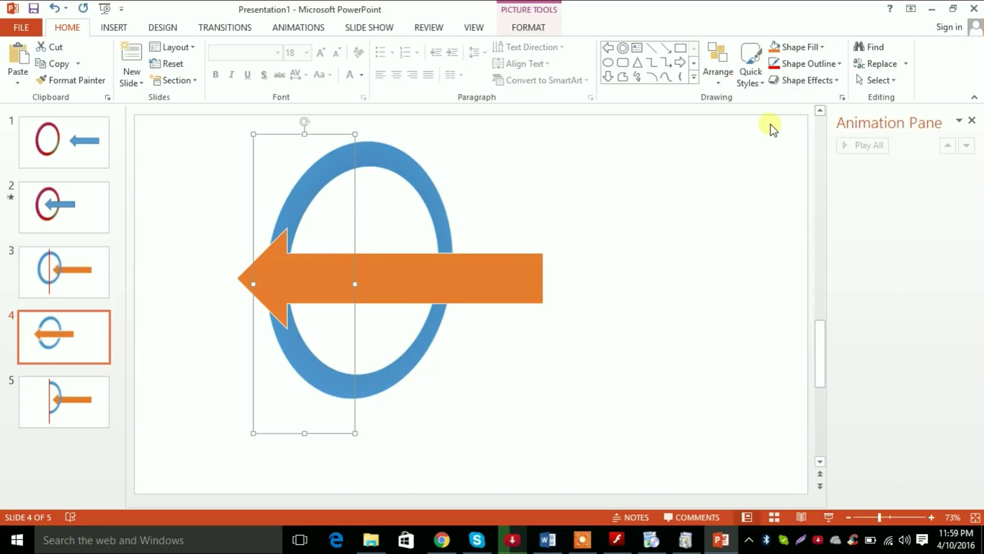
pyautogui.click(725, 73)
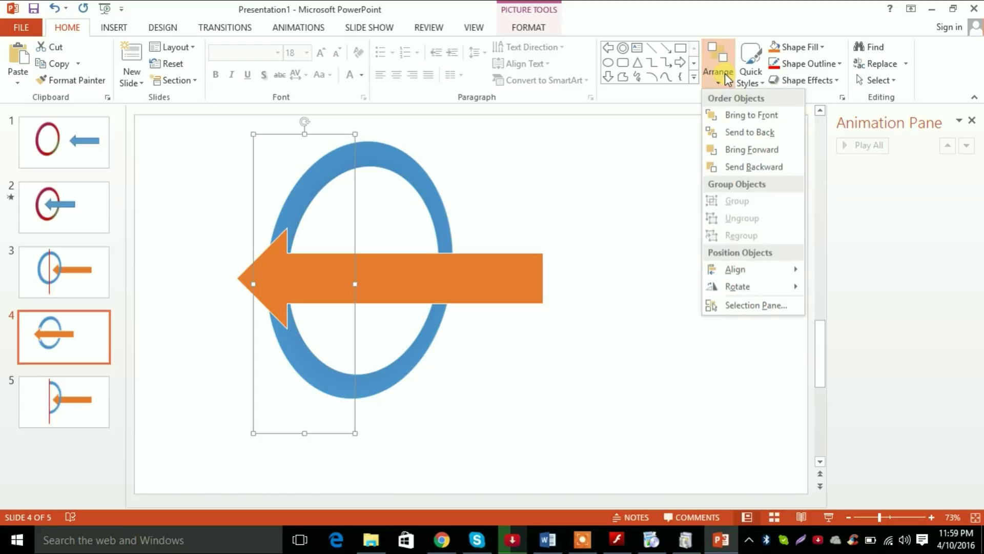
pyautogui.click(737, 116)
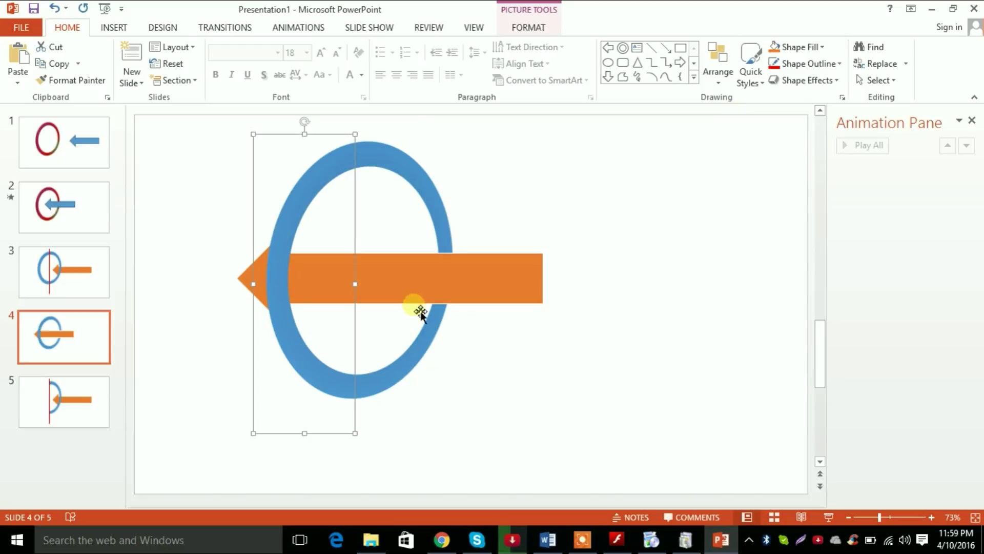
pyautogui.moveTo(506, 286)
pyautogui.mouseDown()
pyautogui.moveTo(656, 283)
pyautogui.moveTo(507, 288)
pyautogui.mouseUp()
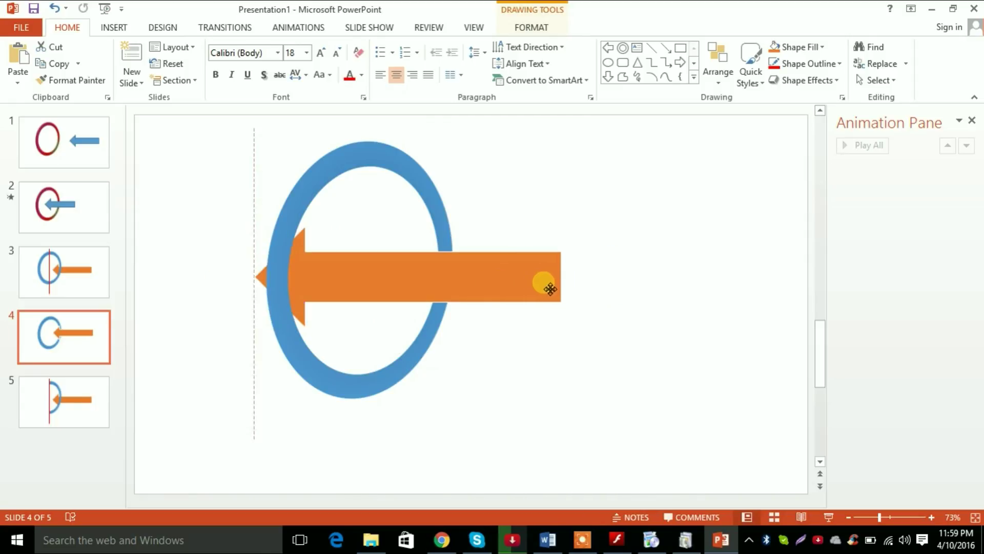
pyautogui.moveTo(508, 288); pyautogui.dragTo(540, 290)
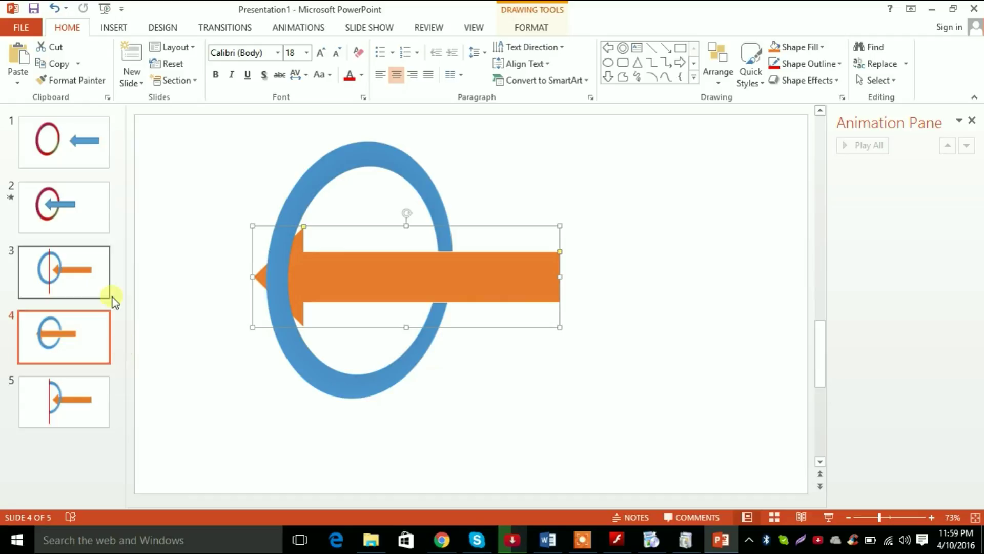
# Delete the two unwanted slides and nudge the orange arrow slightly lower.
pyautogui.click(103, 281)
pyautogui.press('Delete')
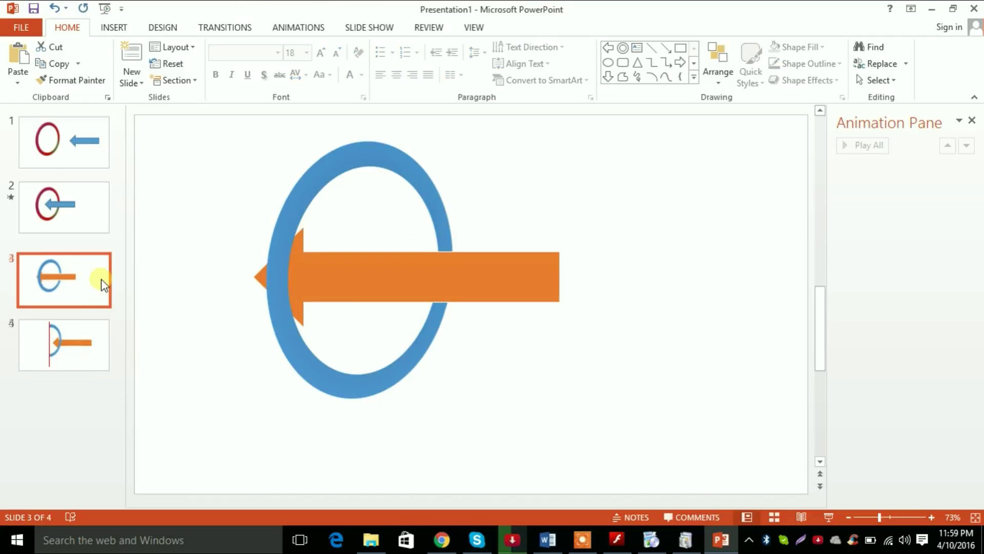
pyautogui.click(100, 326)
pyautogui.press('Delete')
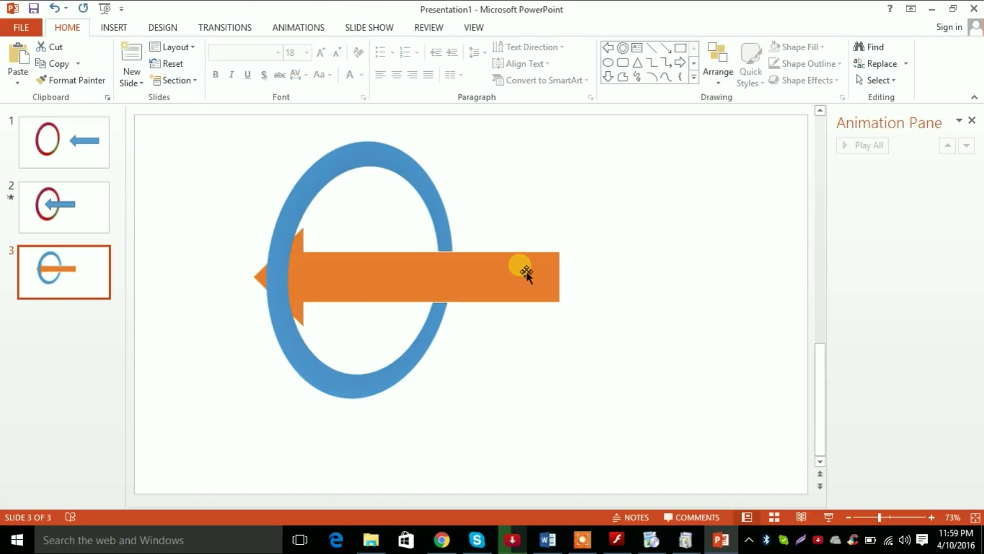
pyautogui.moveTo(523, 268); pyautogui.dragTo(523, 275)
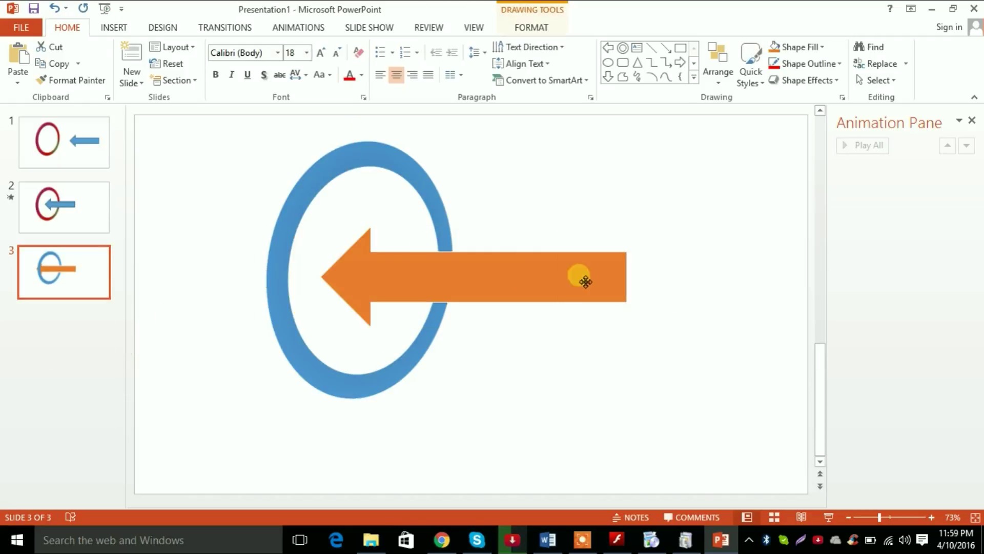
# Preview slide 2's arrow animation, then return to the ring-and-arrow slide 3.
pyautogui.click(100, 206)
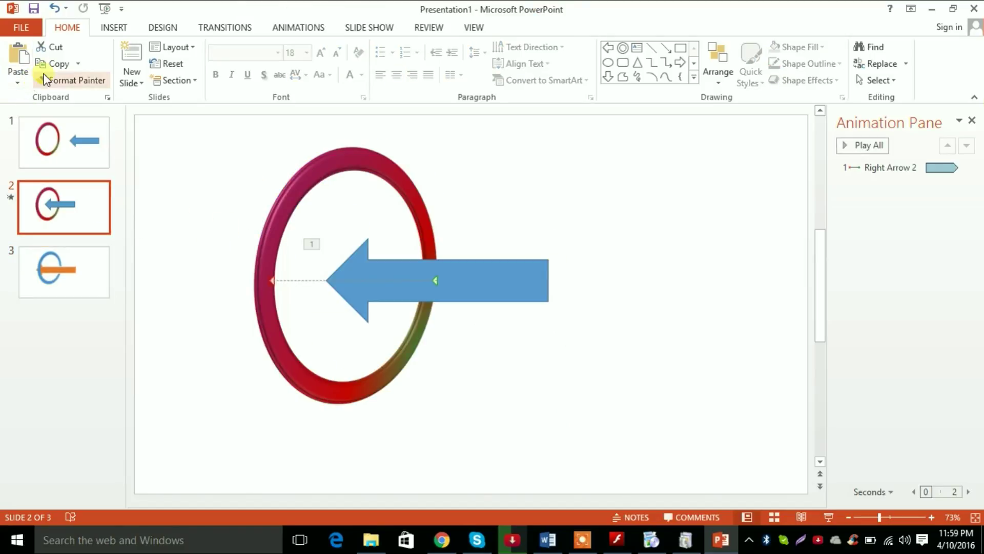
pyautogui.click(306, 29)
pyautogui.click(22, 56)
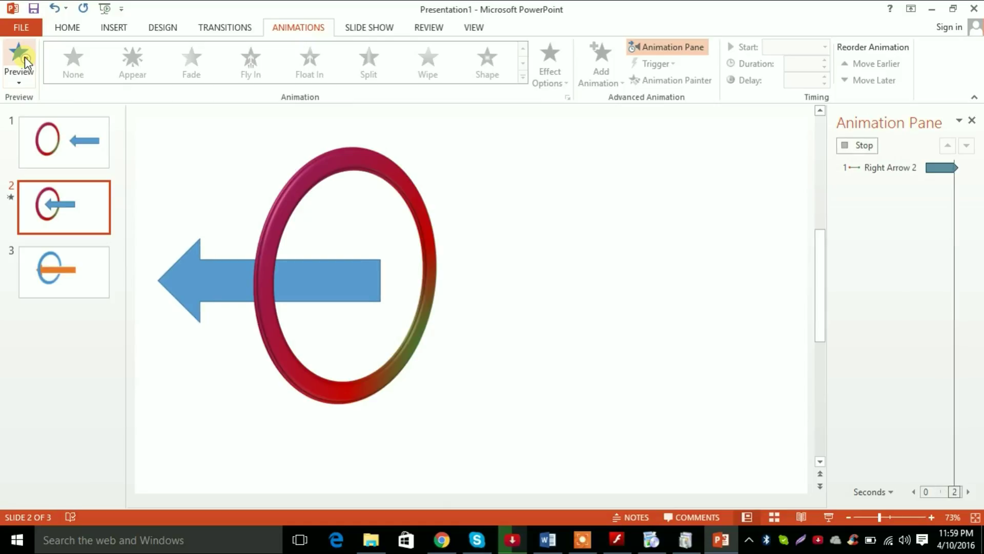
pyautogui.click(95, 260)
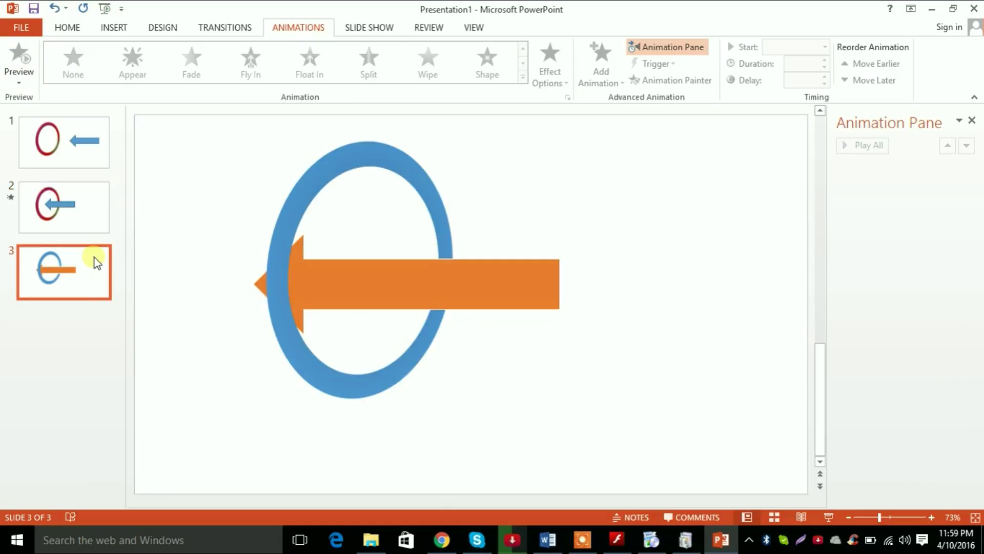
pyautogui.click(69, 215)
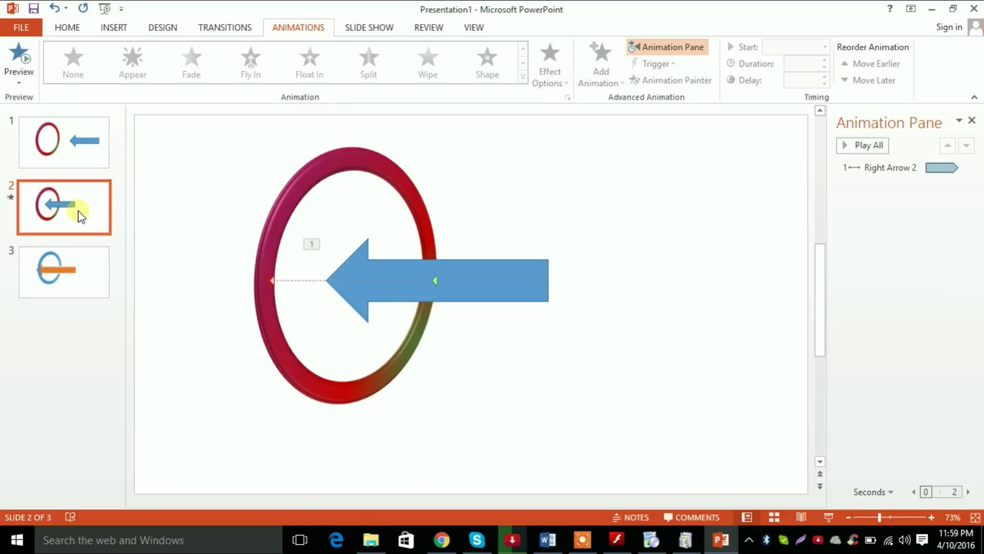
pyautogui.click(99, 259)
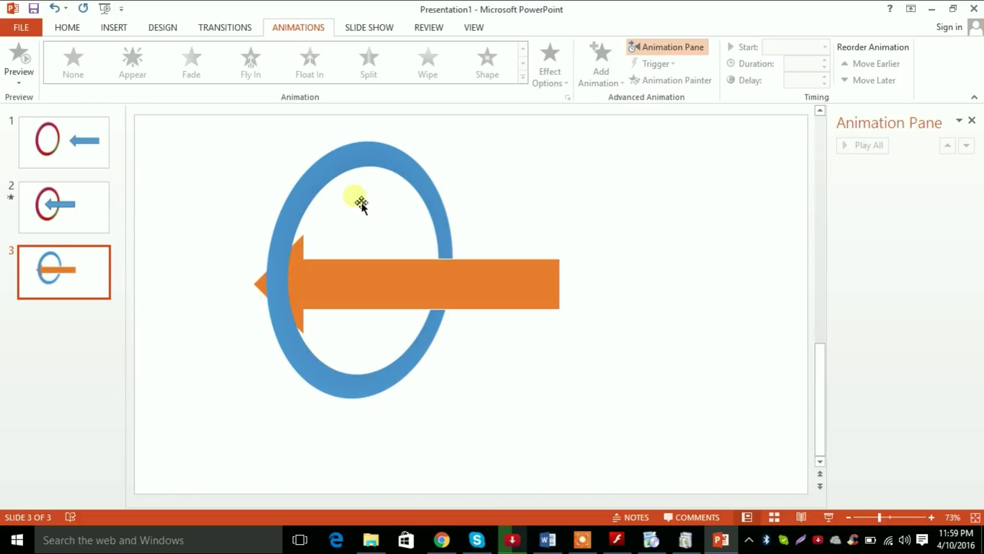
# Apply the Left motion path to the orange arrow and move it right so its tip sits inside the ring.
pyautogui.click(501, 279)
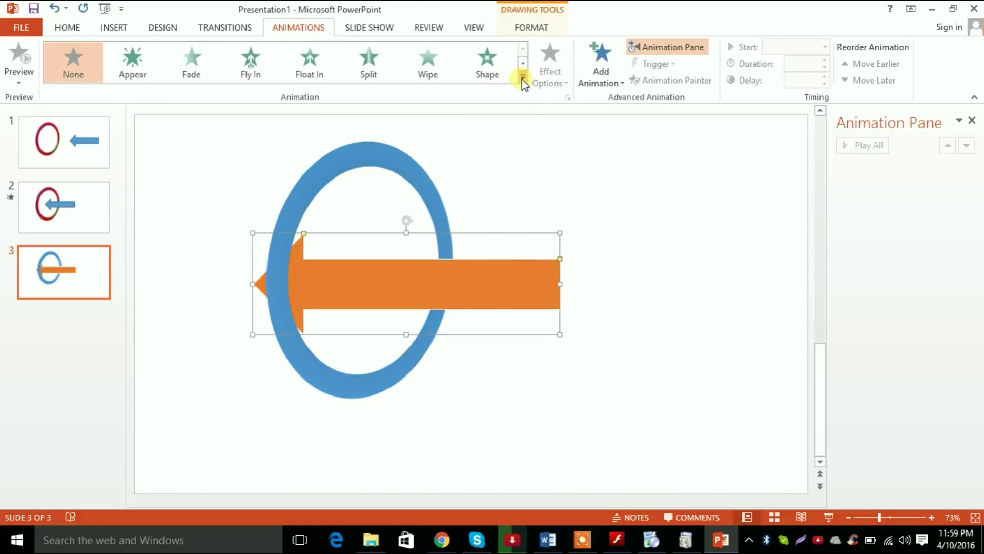
pyautogui.click(523, 78)
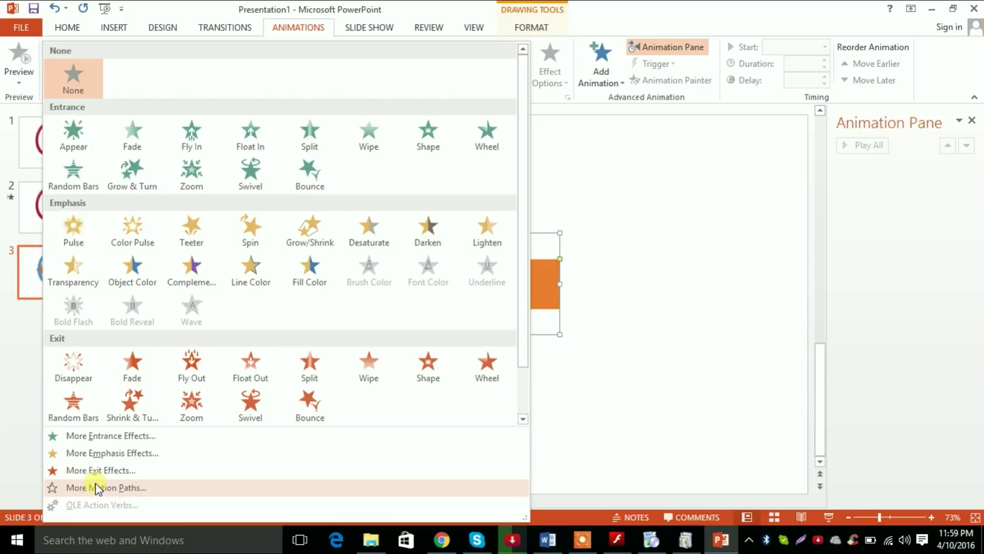
pyautogui.click(112, 487)
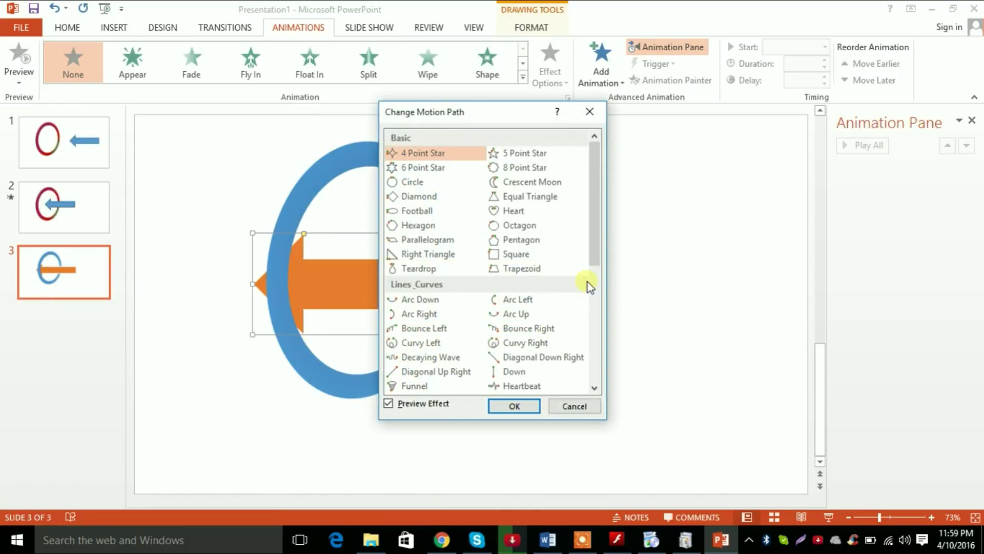
pyautogui.moveTo(595, 254); pyautogui.dragTo(597, 382)
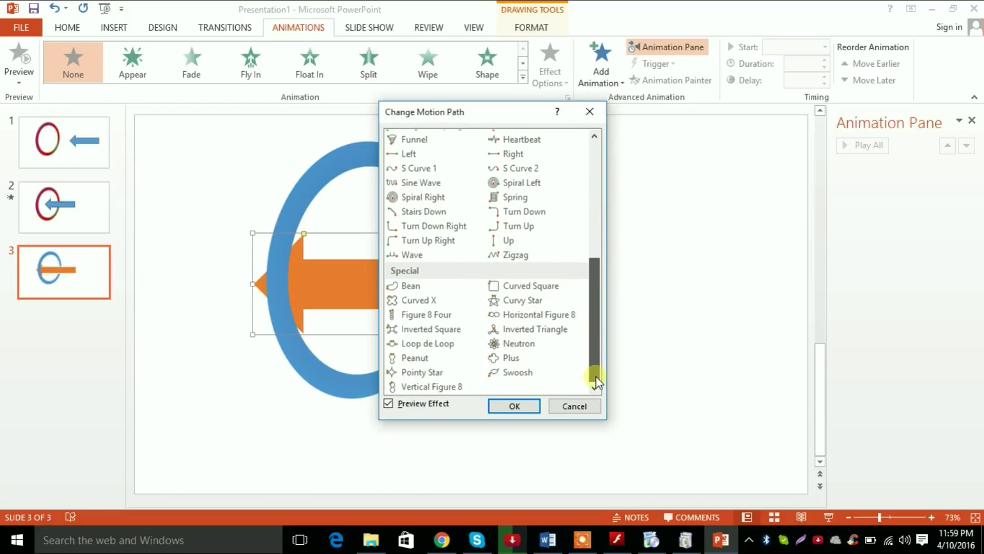
pyautogui.click(408, 152)
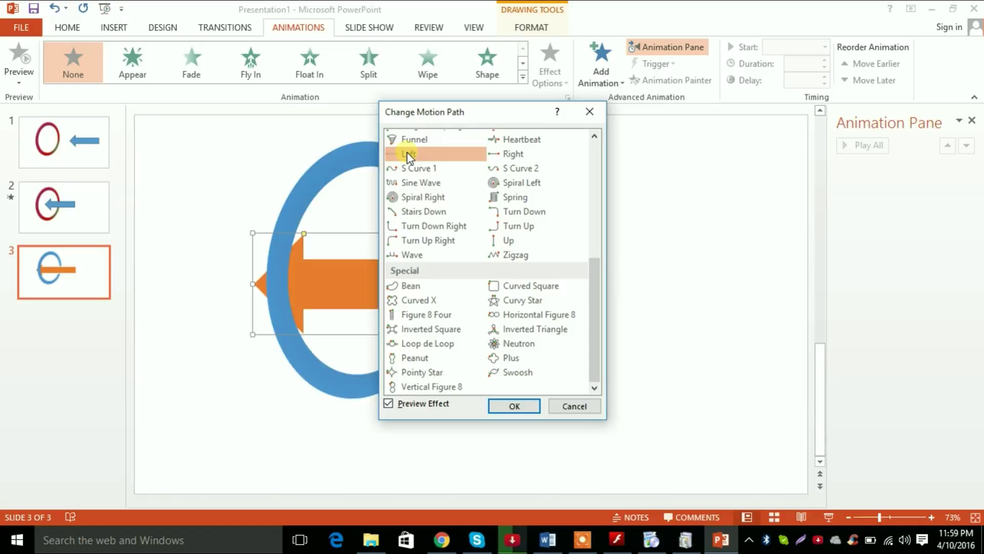
pyautogui.click(513, 406)
pyautogui.moveTo(459, 310)
pyautogui.mouseDown()
pyautogui.moveTo(605, 300)
pyautogui.moveTo(583, 299)
pyautogui.mouseUp()
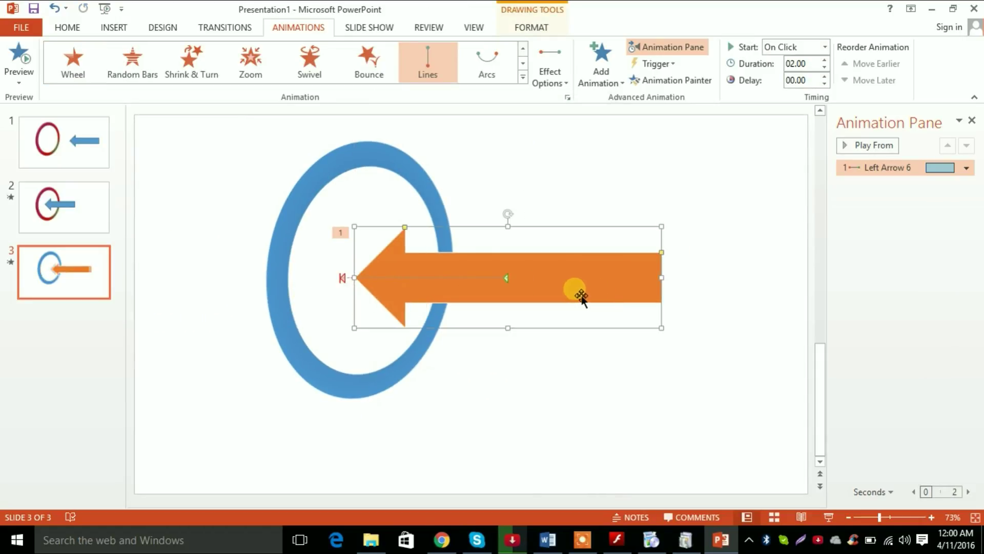
# Set Left Arrow 6's motion-path timing to repeat Until Next Click.
pyautogui.click(967, 168)
pyautogui.click(892, 235)
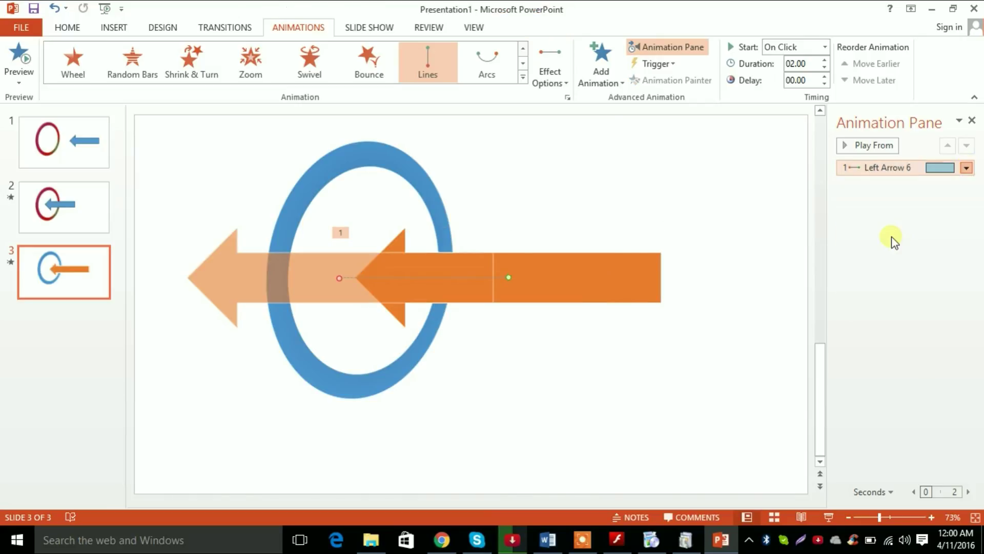
pyautogui.click(422, 156)
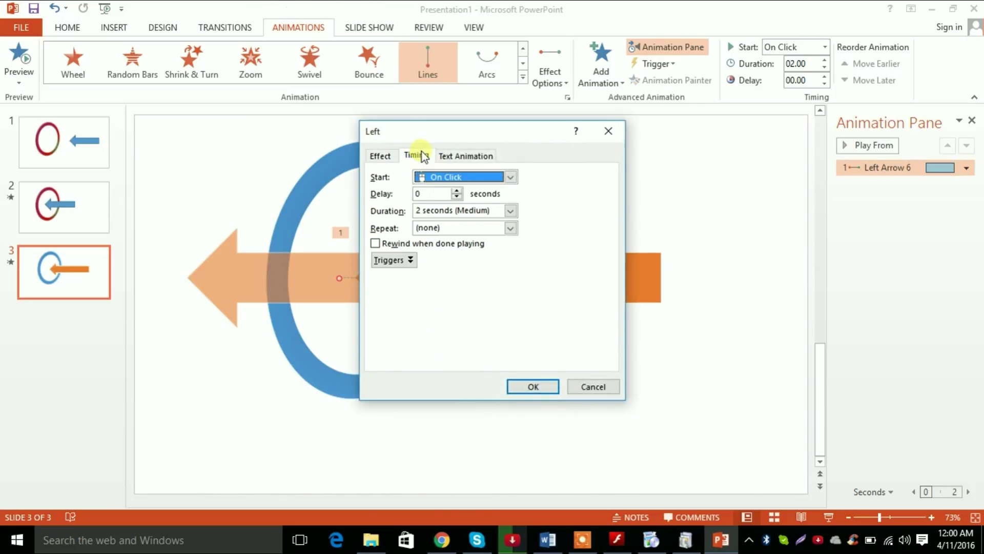
pyautogui.click(515, 227)
pyautogui.click(458, 297)
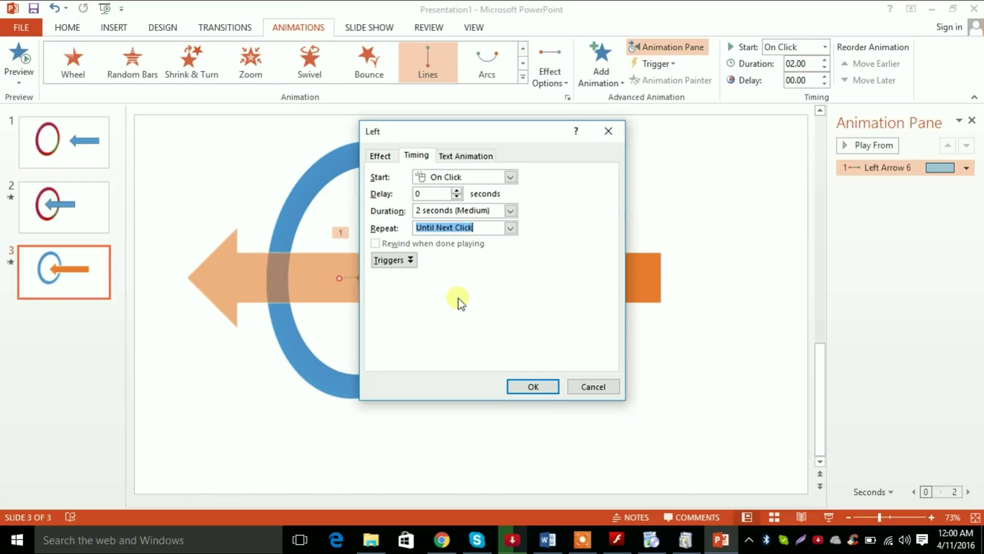
pyautogui.click(533, 386)
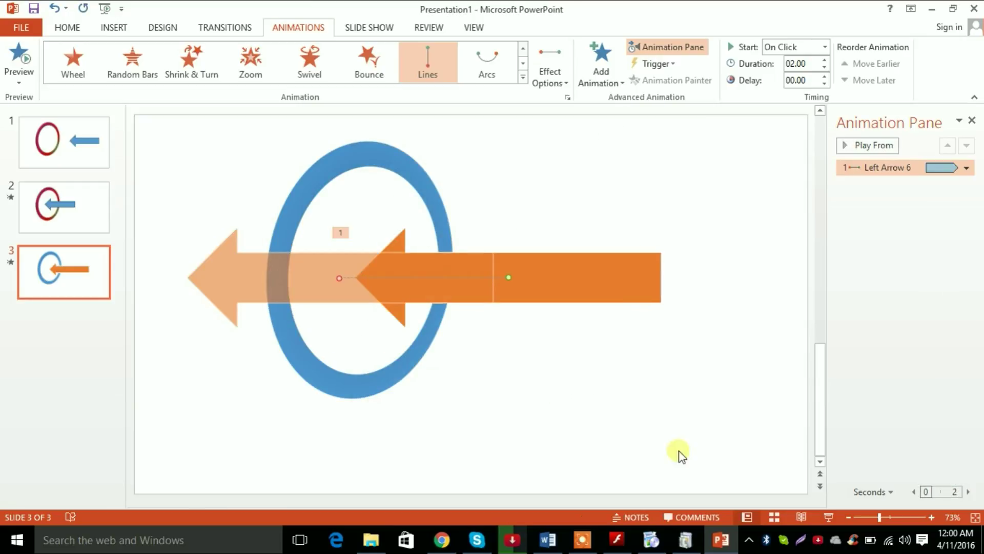
# Start the full-screen slide show from slide 3.
pyautogui.click(828, 515)
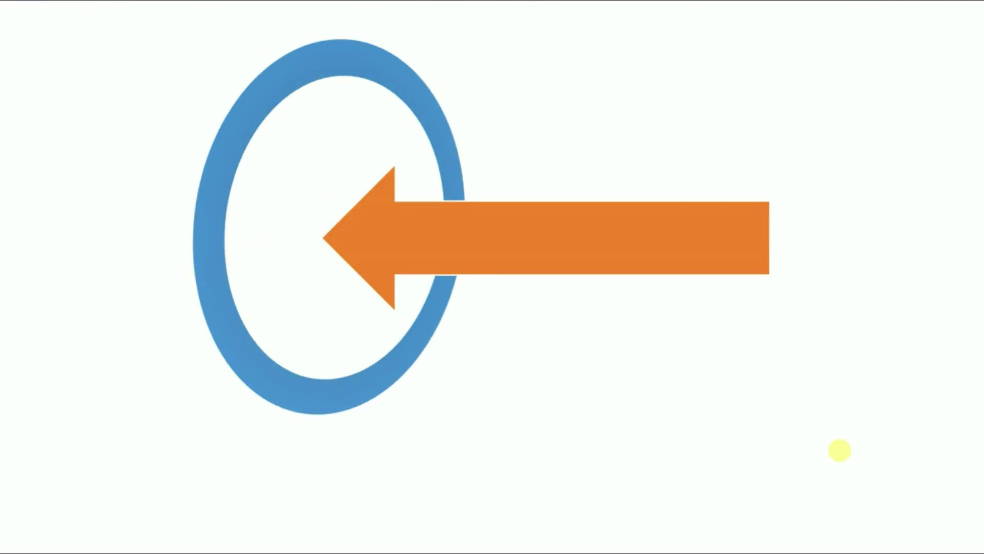